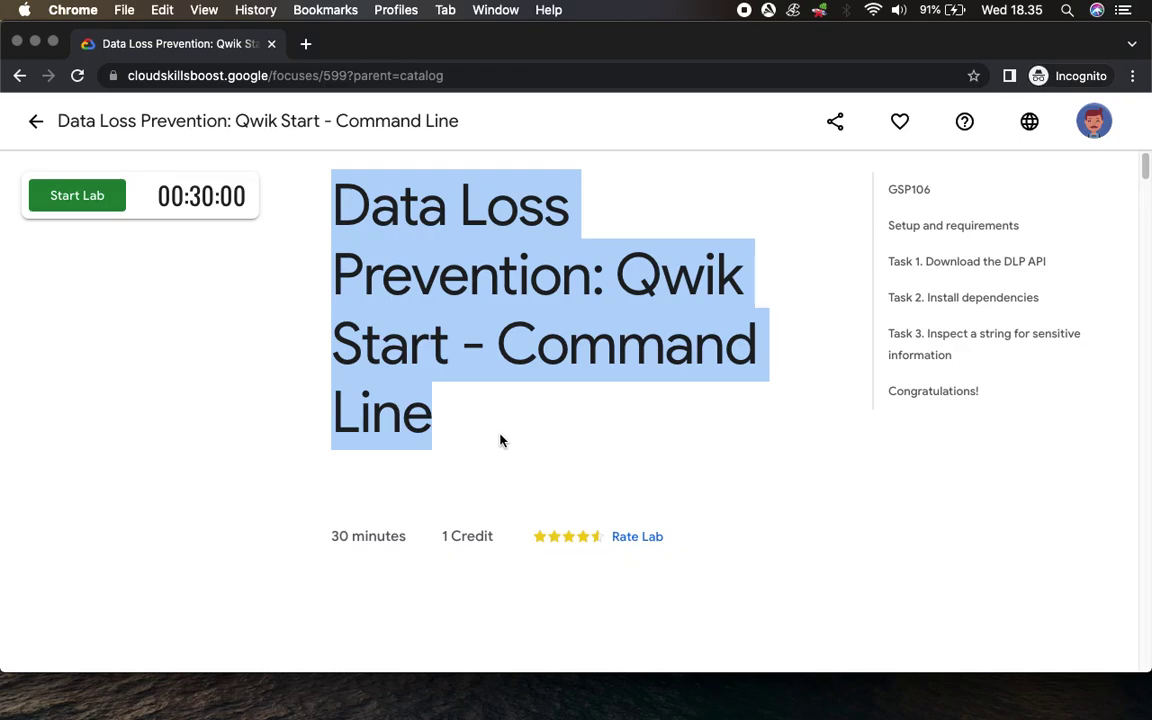
Step: Scroll through the lab instructions to read the setup steps
click(501, 434)
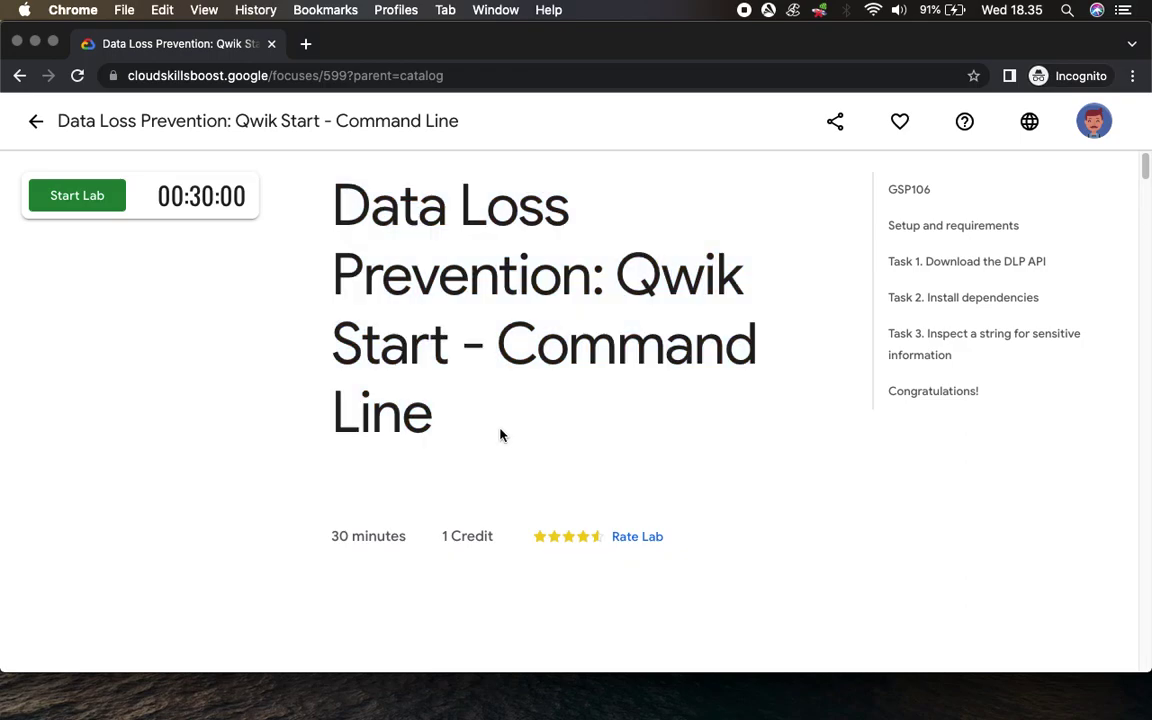
scroll(501, 434, down, 5)
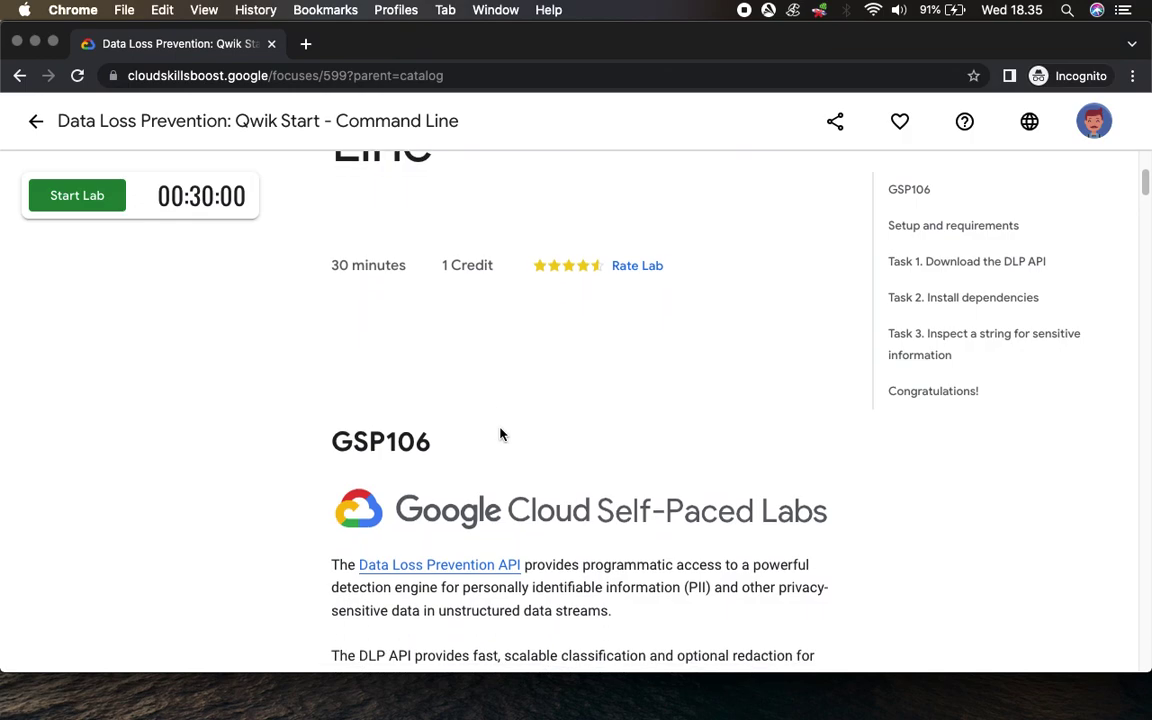
scroll(501, 434, down, 1)
scroll(501, 434, down, 3)
scroll(501, 434, down, 1)
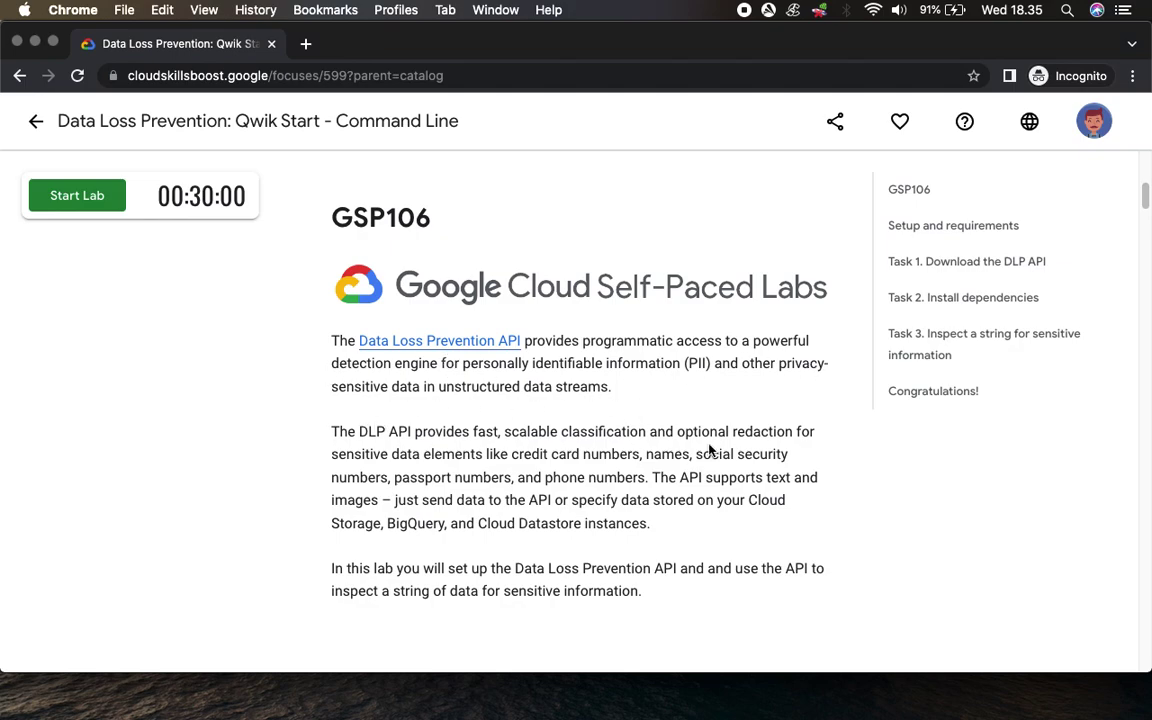
scroll(700, 501, down, 2)
scroll(450, 486, down, 1)
scroll(424, 431, down, 2)
scroll(410, 450, down, 3)
scroll(377, 461, down, 1)
scroll(379, 459, down, 2)
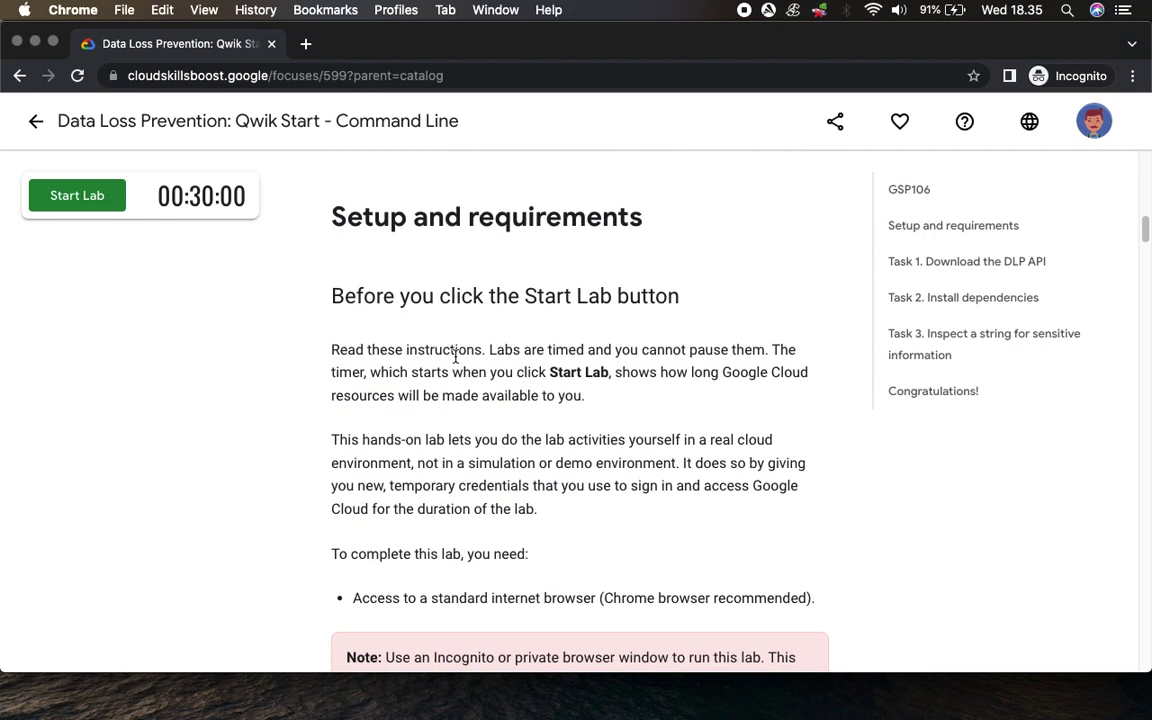
scroll(427, 404, down, 1)
scroll(390, 400, down, 1)
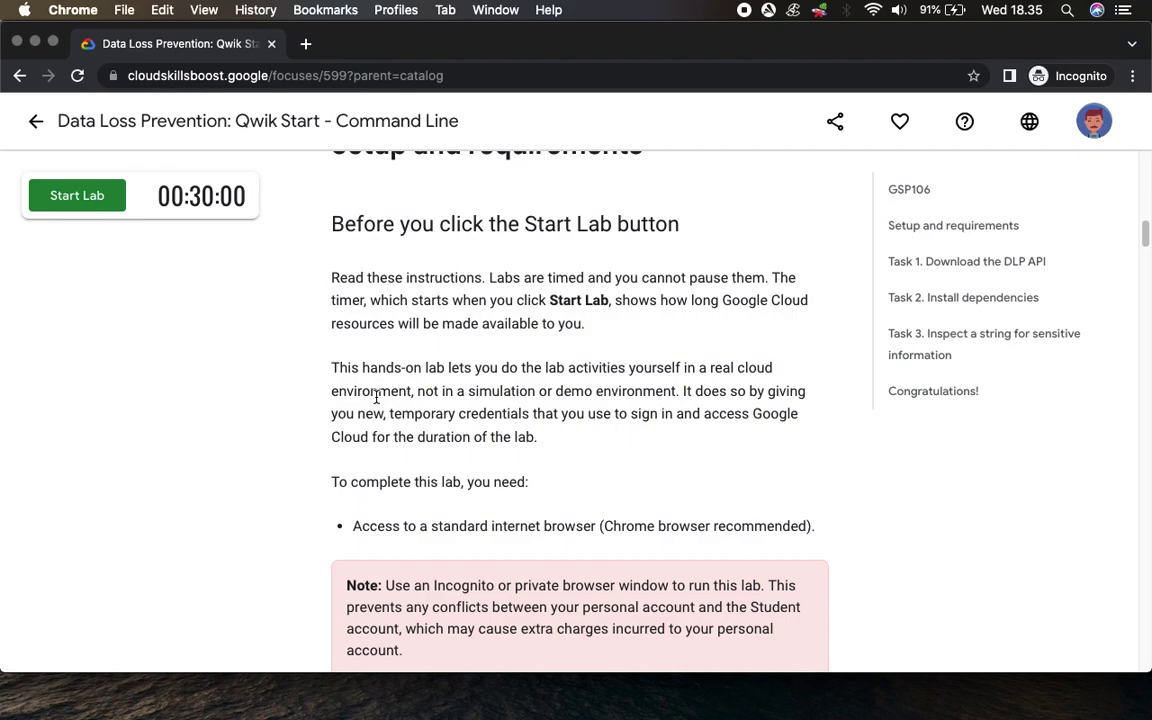
scroll(429, 399, down, 1)
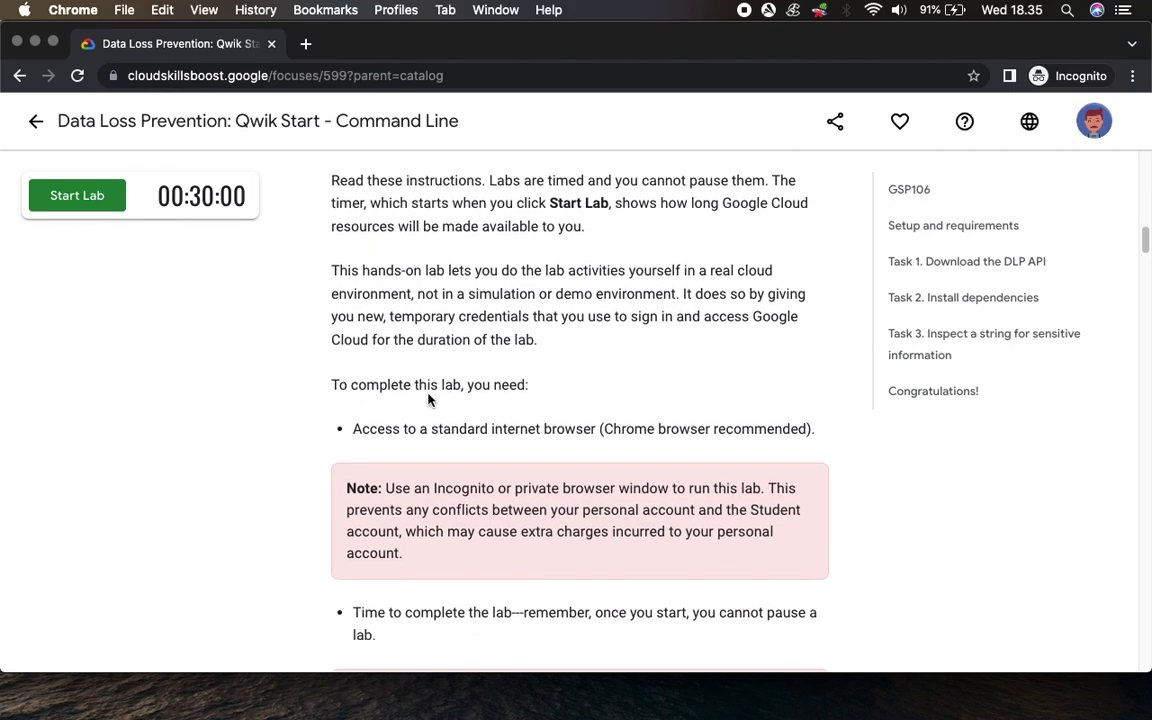
scroll(418, 376, down, 2)
scroll(460, 424, down, 3)
scroll(591, 419, down, 2)
scroll(640, 400, down, 2)
scroll(600, 378, down, 2)
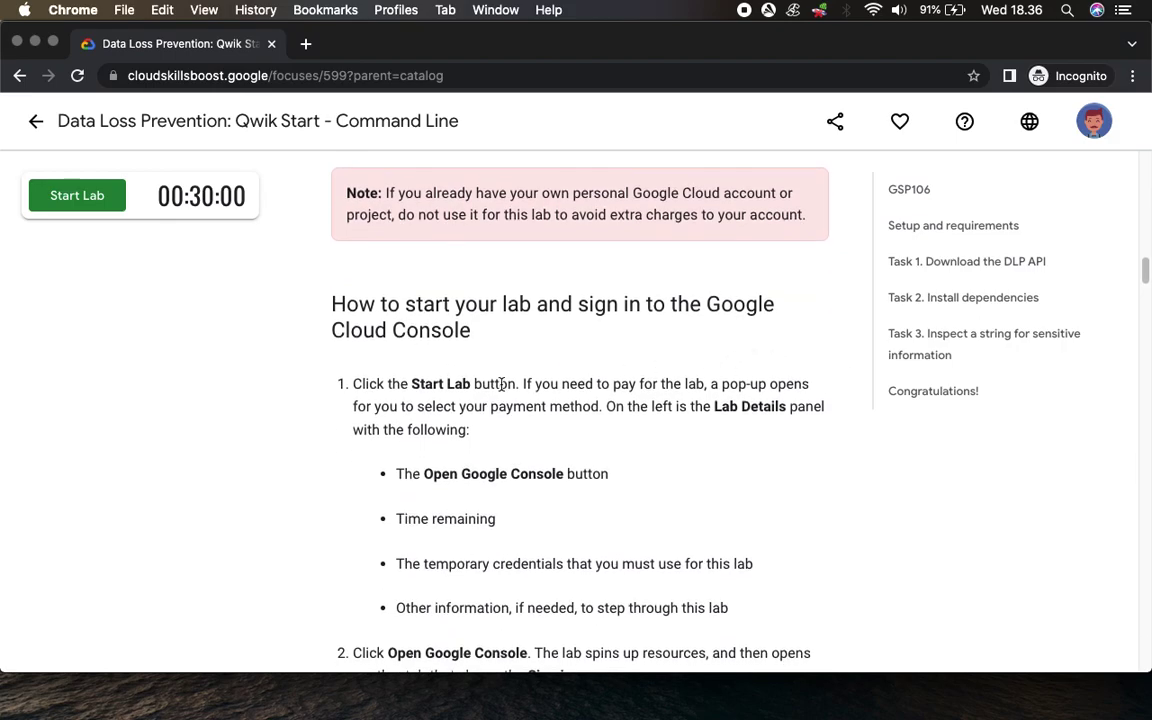
scroll(560, 385, down, 2)
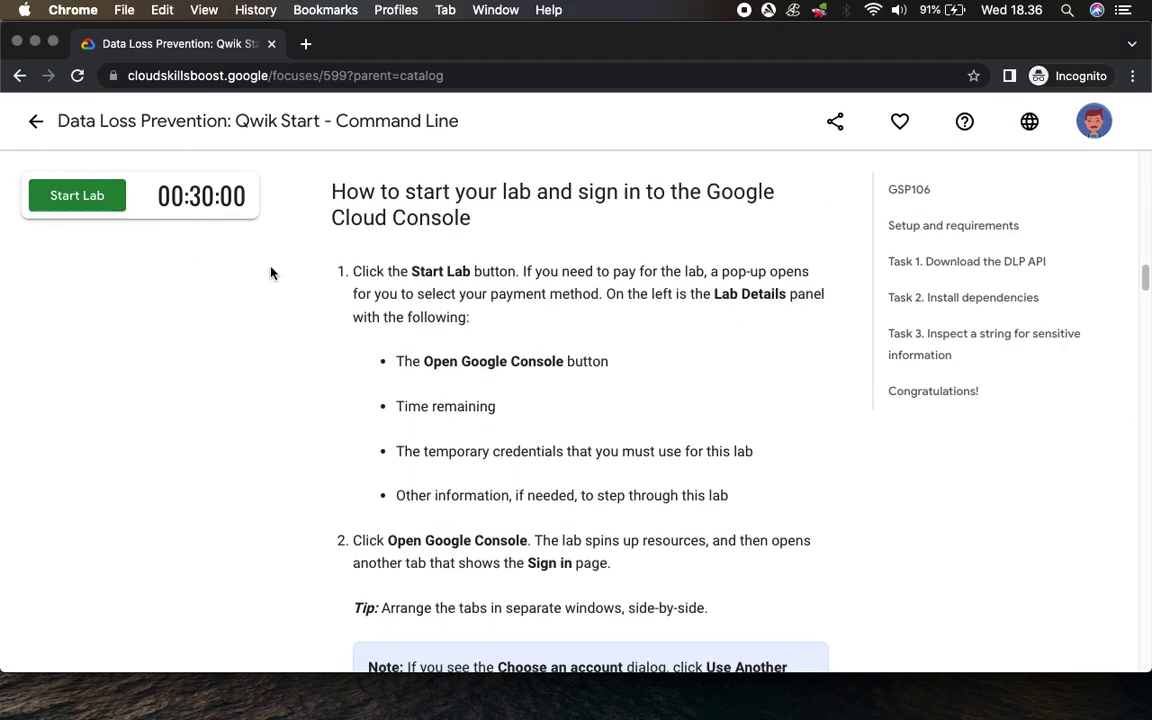
scroll(437, 329, down, 2)
scroll(532, 381, down, 1)
scroll(620, 395, down, 1)
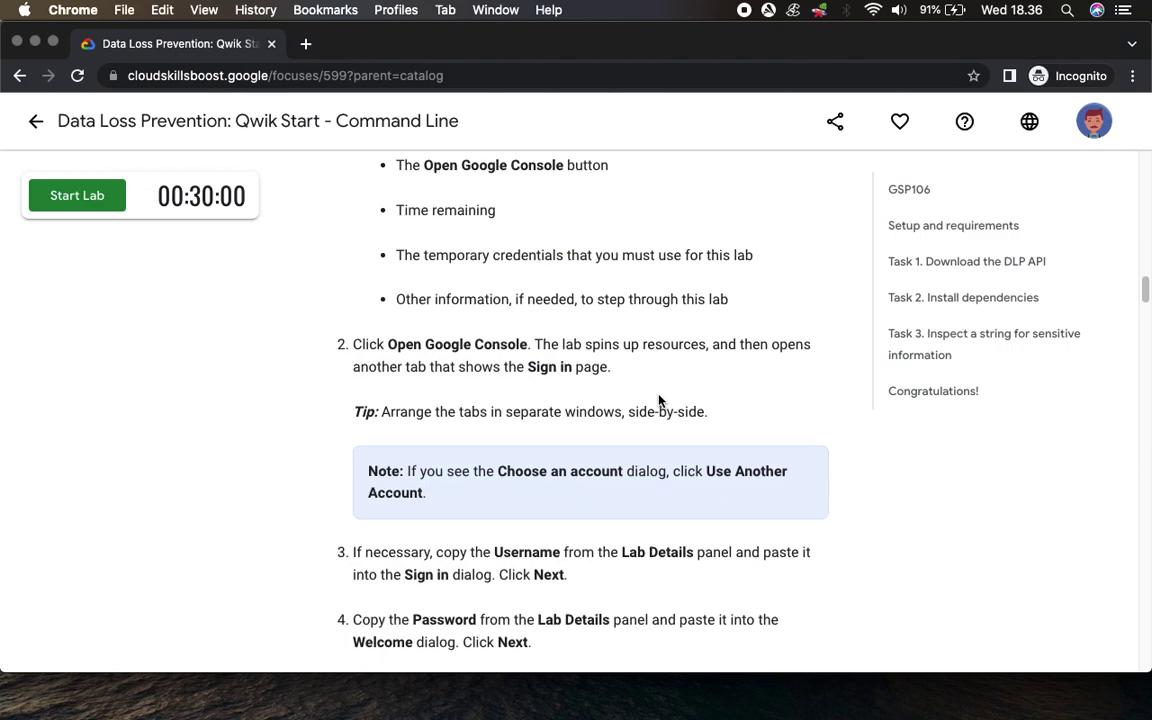
scroll(659, 400, down, 2)
scroll(483, 334, down, 1)
scroll(423, 362, down, 1)
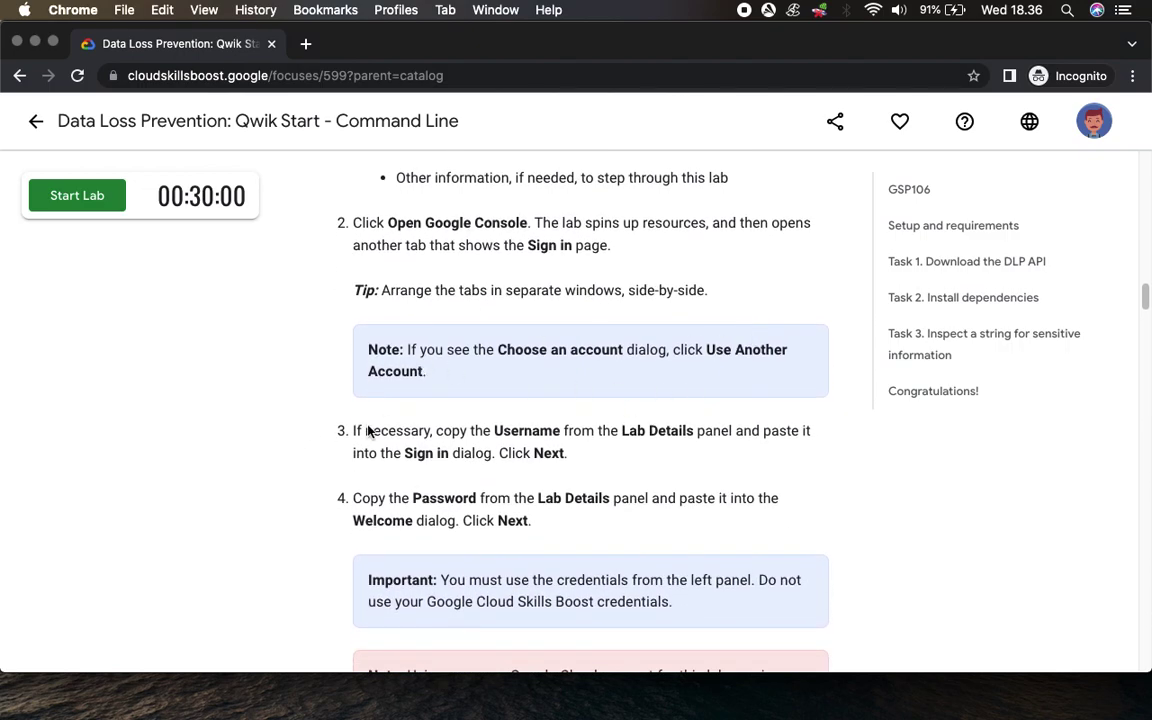
scroll(521, 378, down, 3)
scroll(579, 429, down, 2)
scroll(579, 429, down, 1)
scroll(579, 421, down, 4)
scroll(609, 440, down, 5)
scroll(622, 483, down, 3)
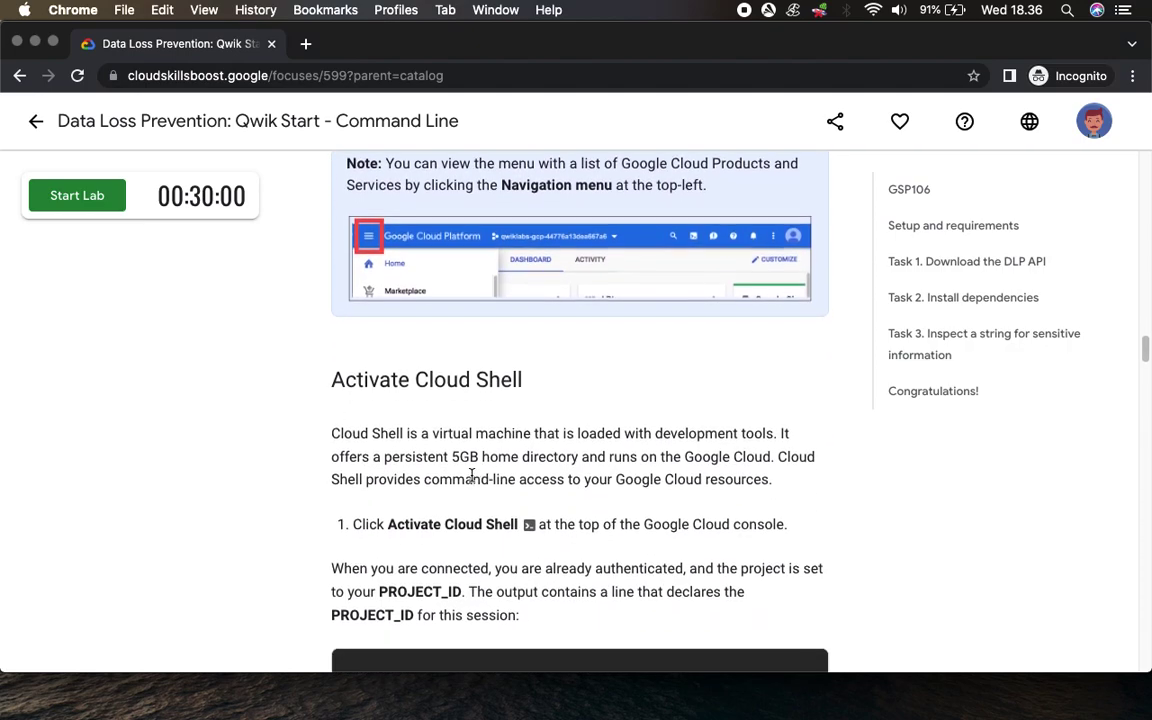
scroll(471, 476, down, 2)
drag(378, 345, 788, 345)
scroll(646, 395, down, 2)
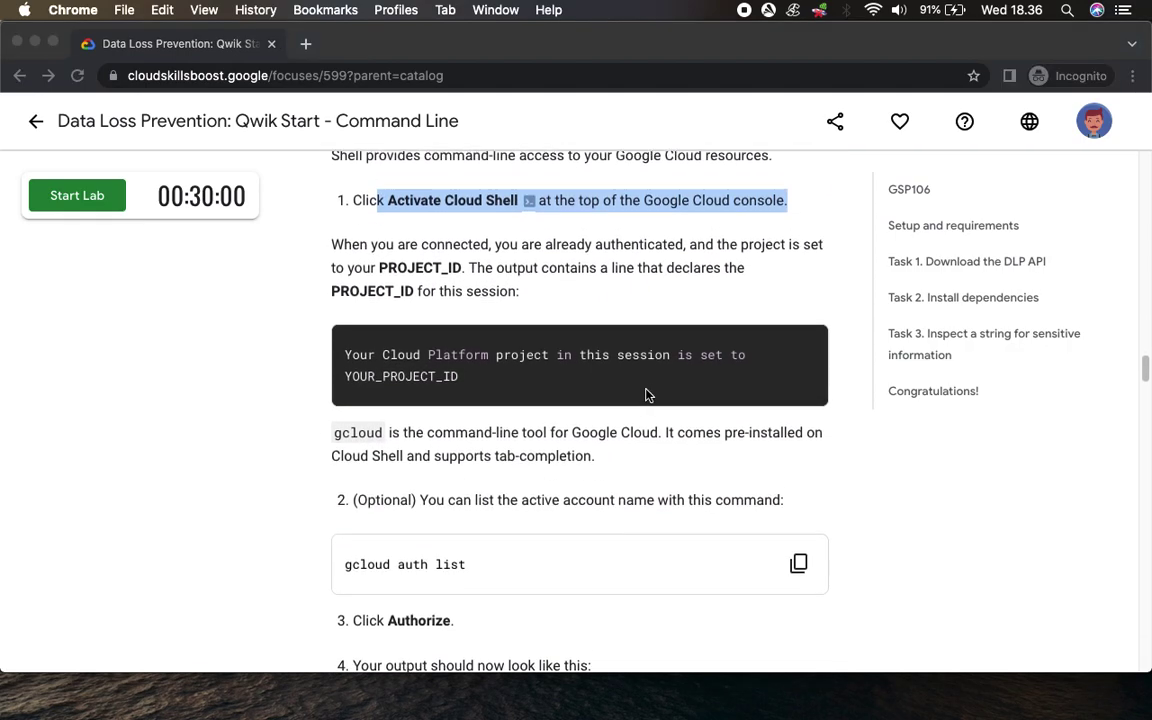
scroll(646, 395, down, 1)
scroll(471, 470, down, 4)
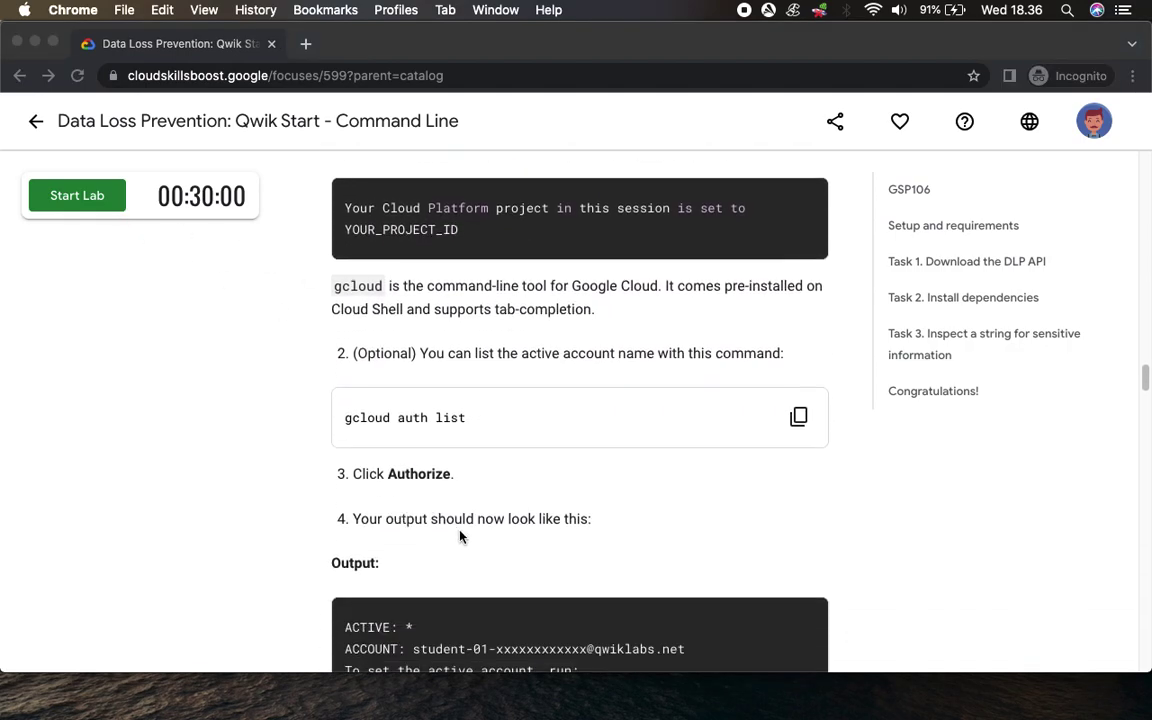
scroll(465, 532, down, 1)
scroll(465, 532, down, 1)
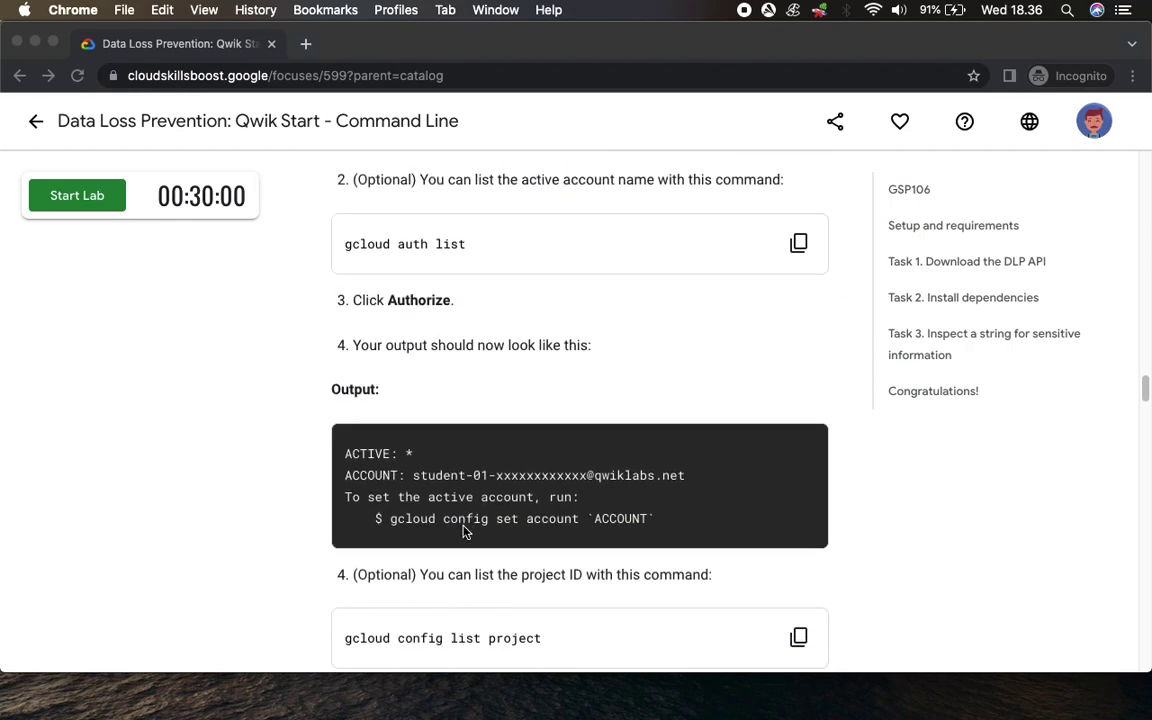
Step: Start the lab and copy the temporary student password
click(80, 195)
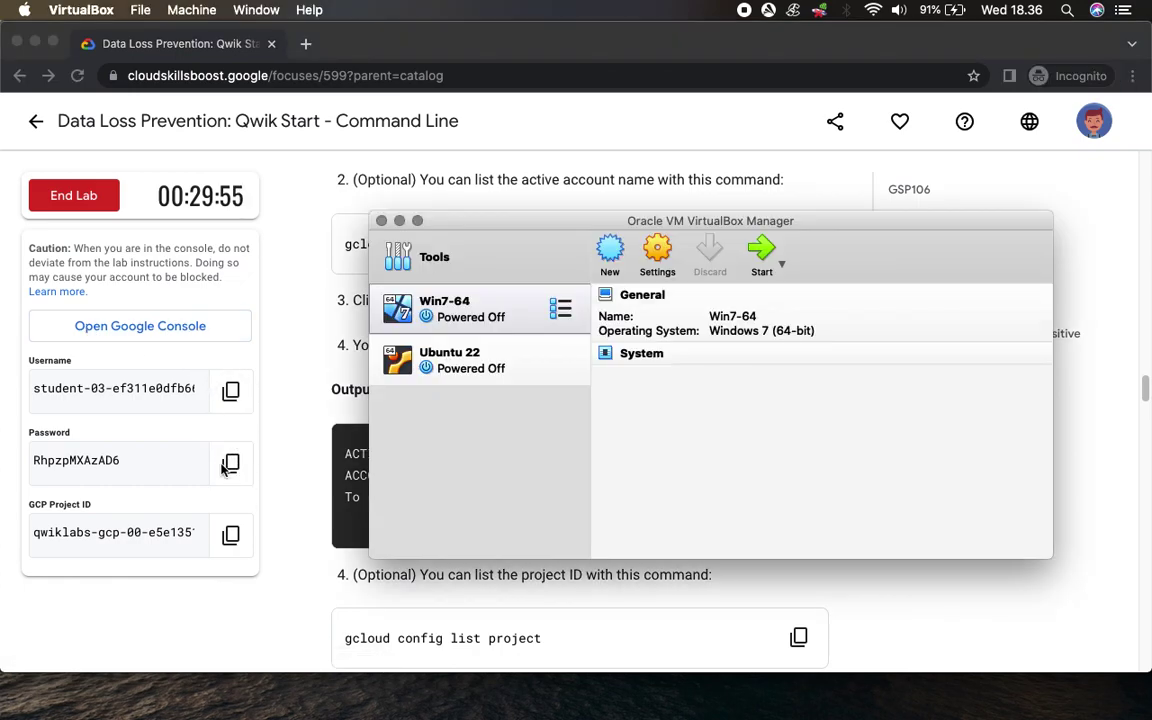
click(231, 464)
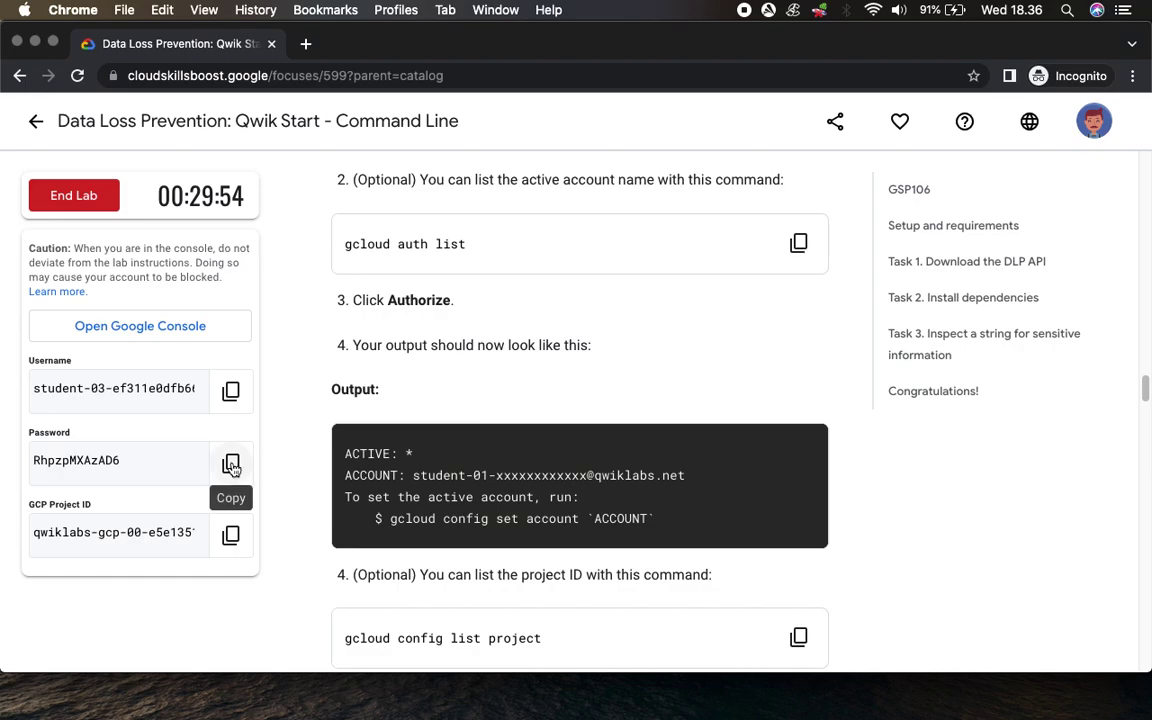
click(231, 464)
Step: Sign in to the Google Cloud console with the lab's student credentials and activate Cloud Shell
click(168, 328)
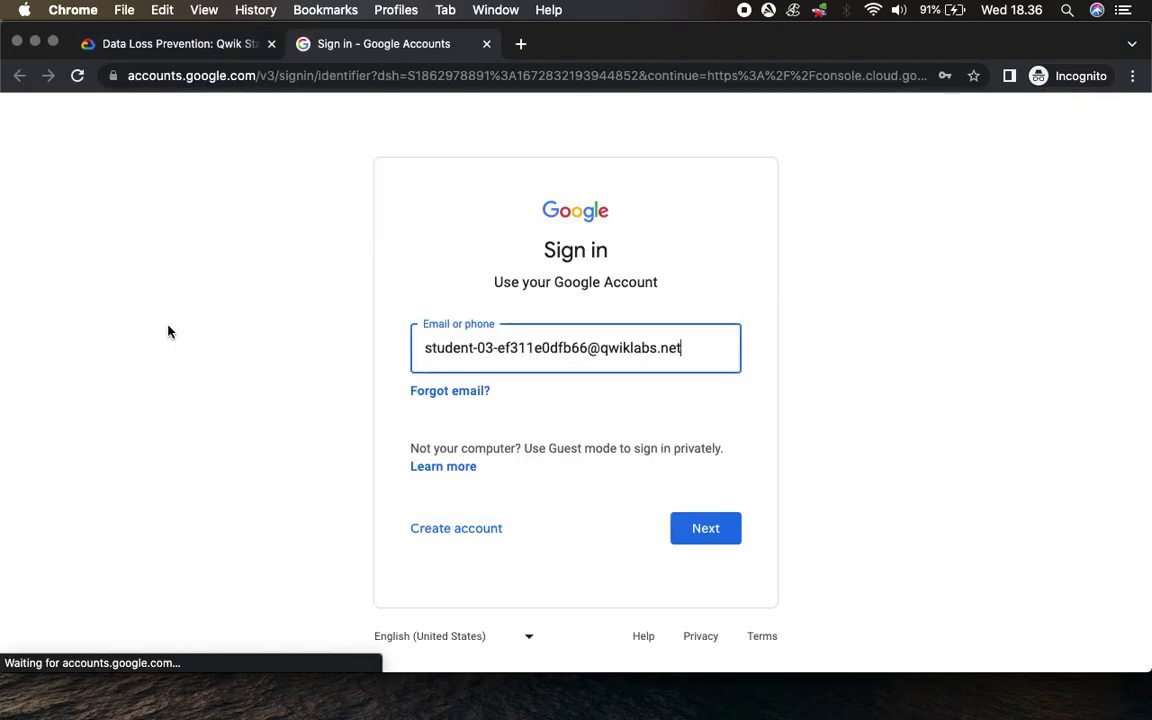
click(722, 538)
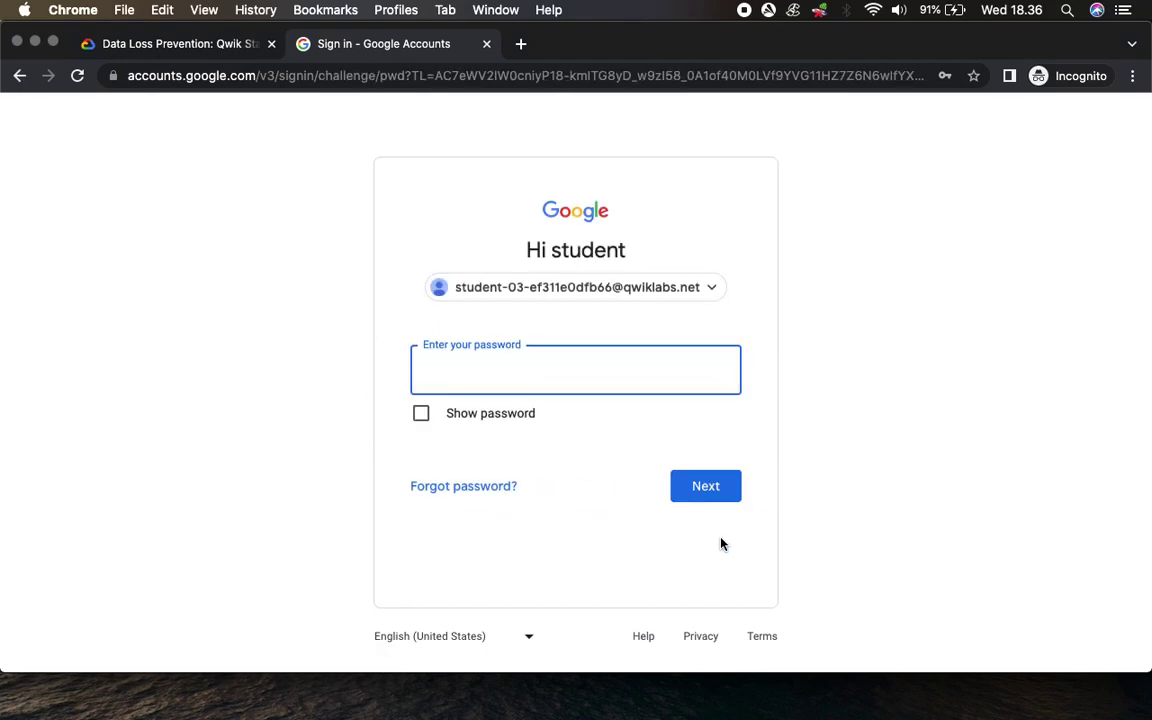
key(super+v)
click(702, 493)
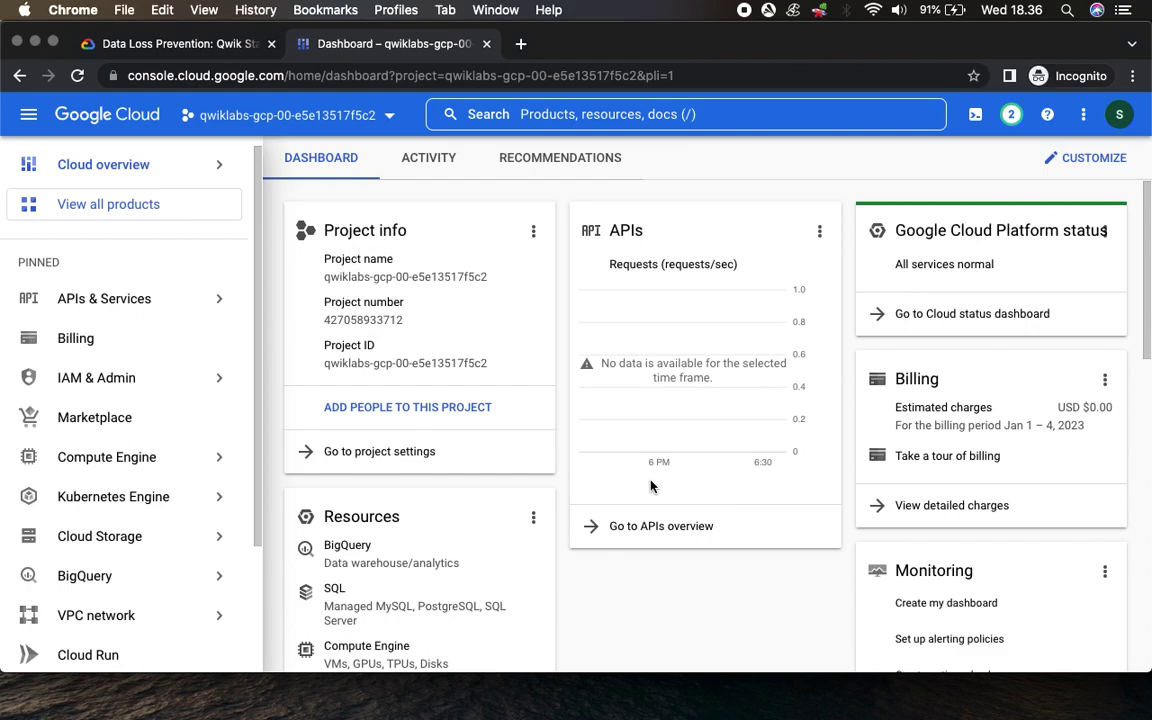
click(975, 114)
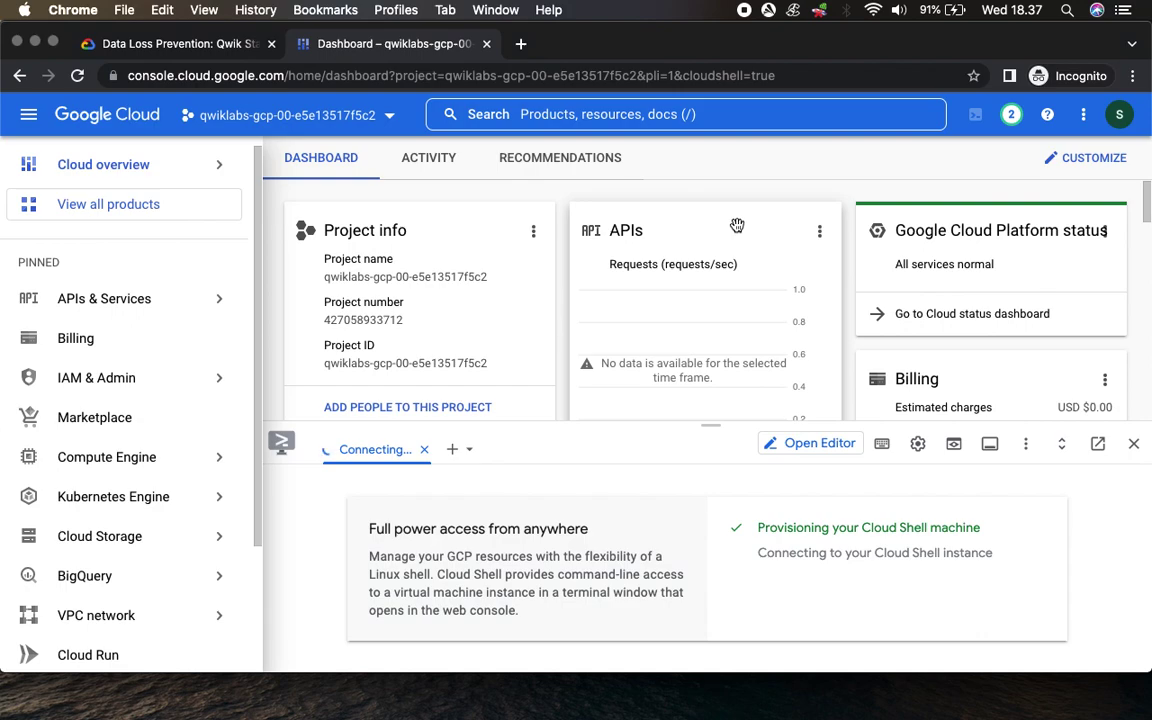
Step: Run gcloud auth list in Cloud Shell and authorize it to use the lab credentials
click(217, 50)
click(798, 243)
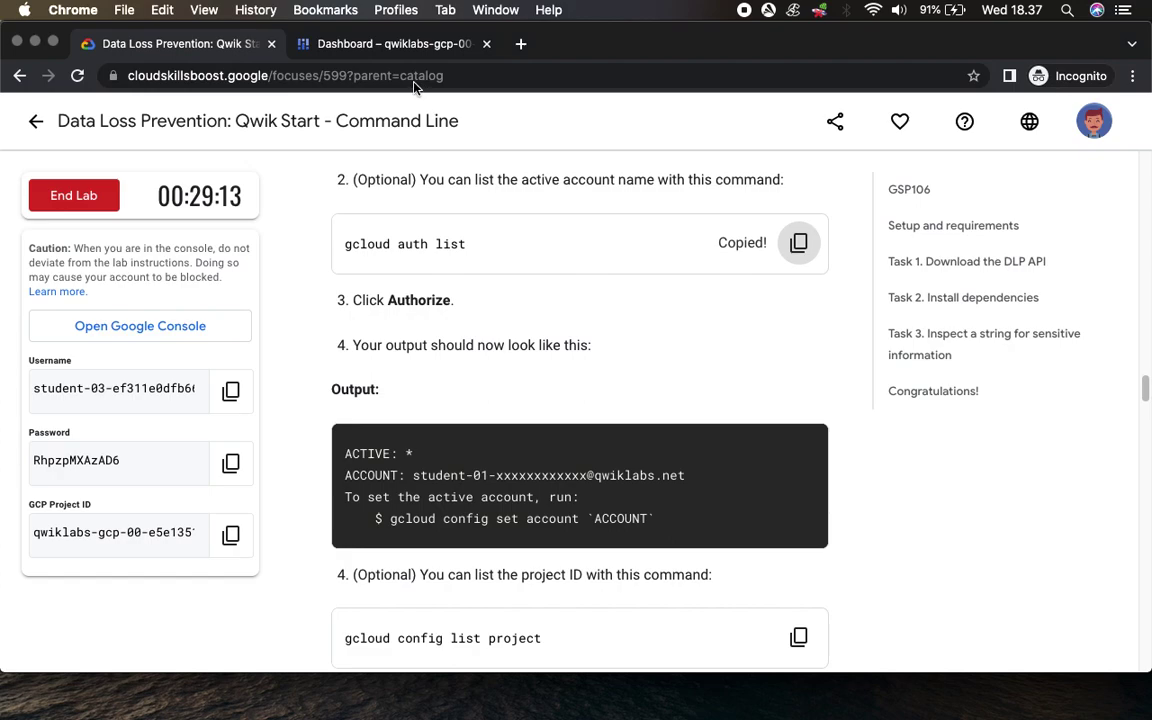
click(411, 44)
key(super+v)
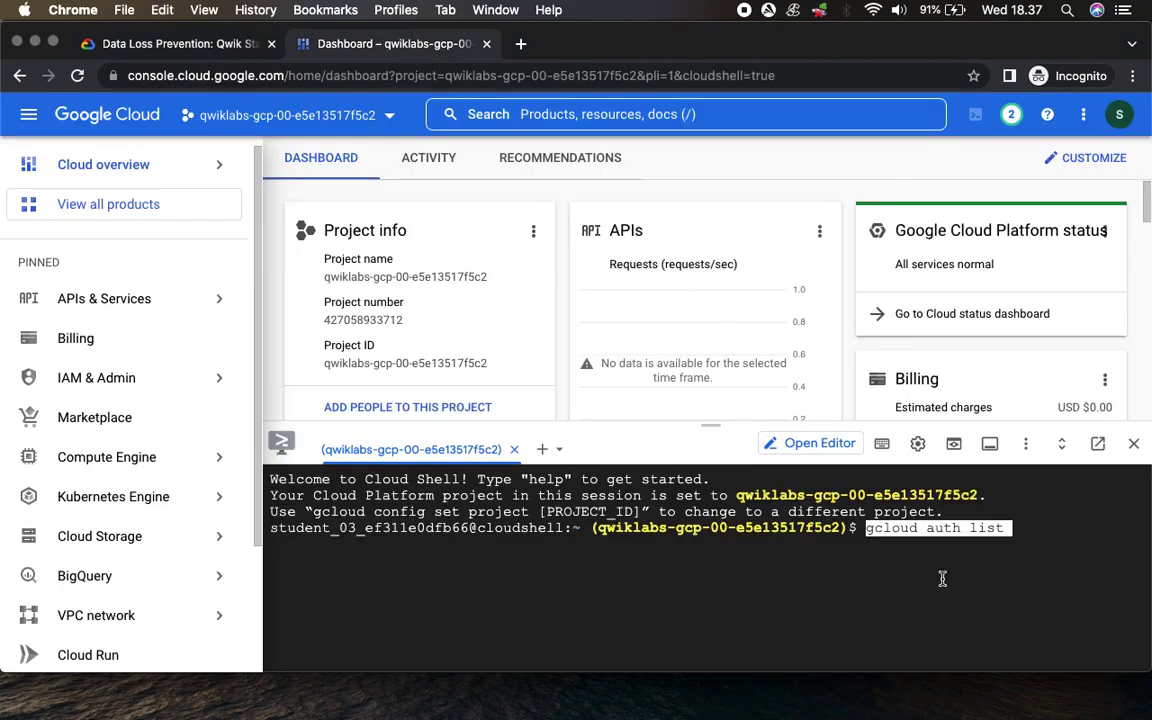
key(Return)
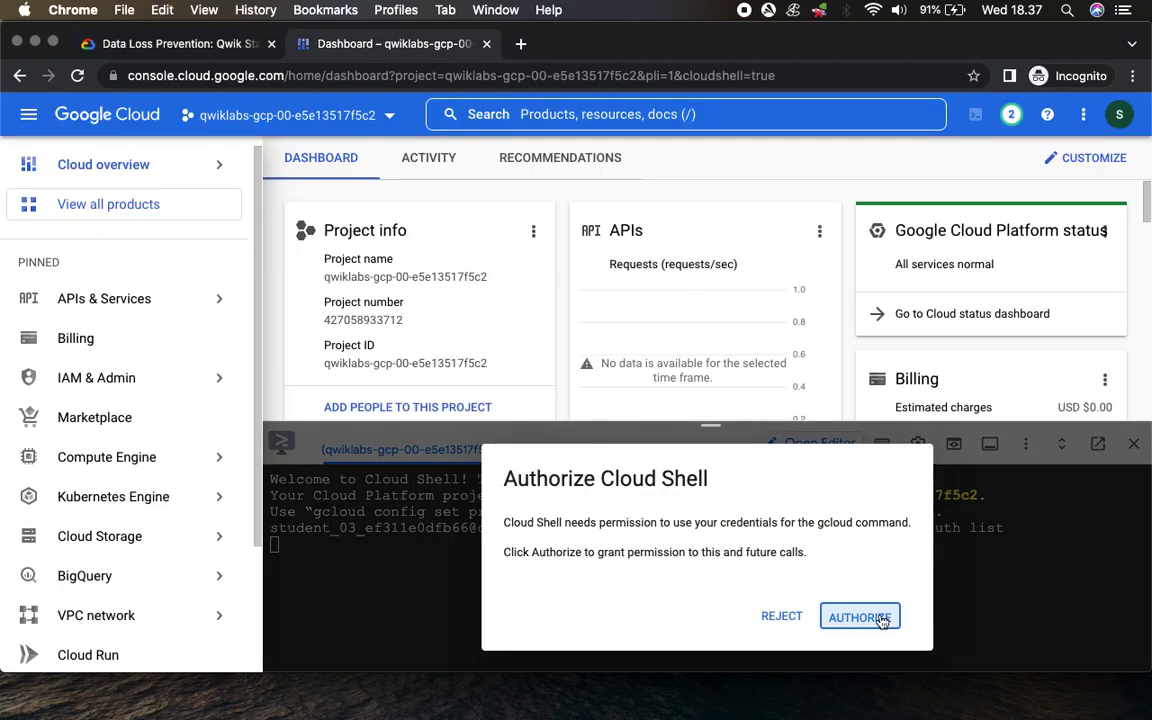
click(878, 620)
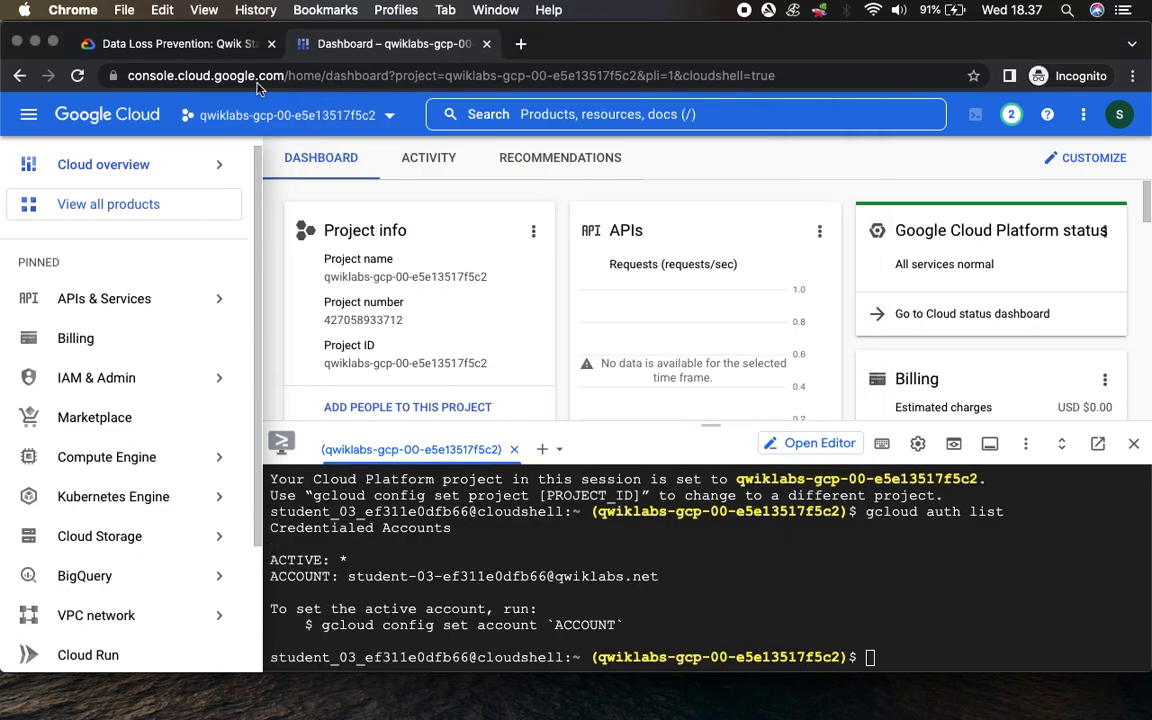
Step: Run gcloud config list project to confirm the configured lab project
click(180, 44)
scroll(800, 600, down, 1)
scroll(820, 583, down, 3)
click(797, 283)
click(405, 45)
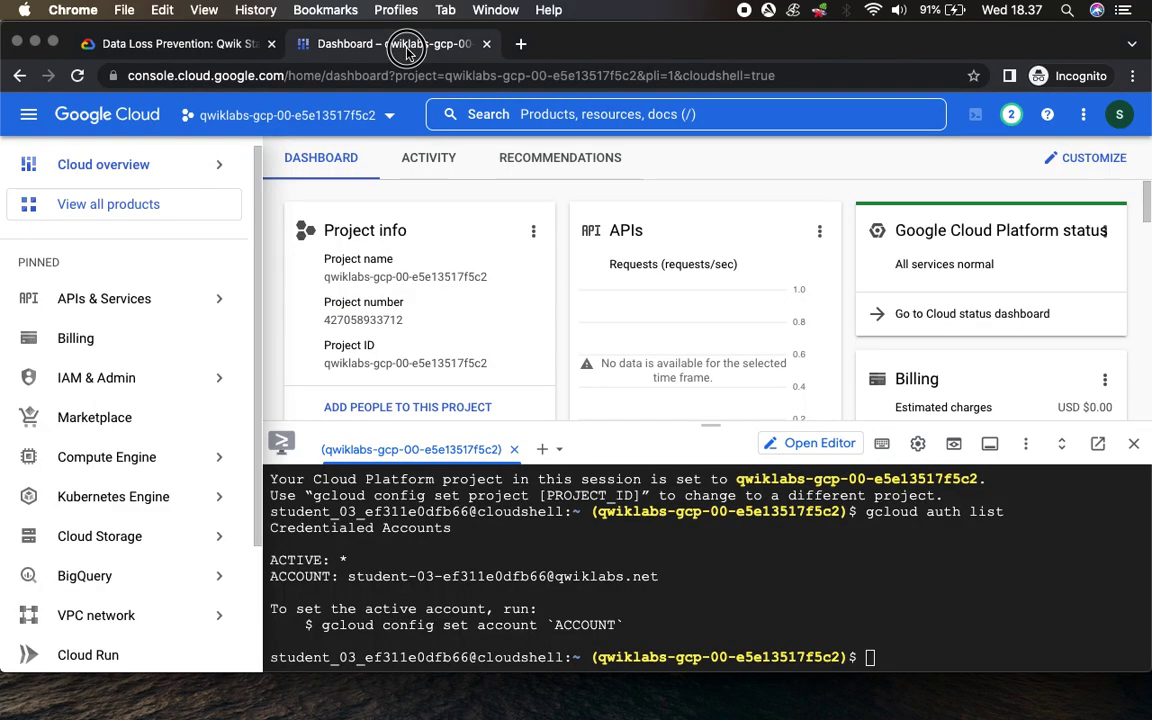
click(858, 558)
key(super+v)
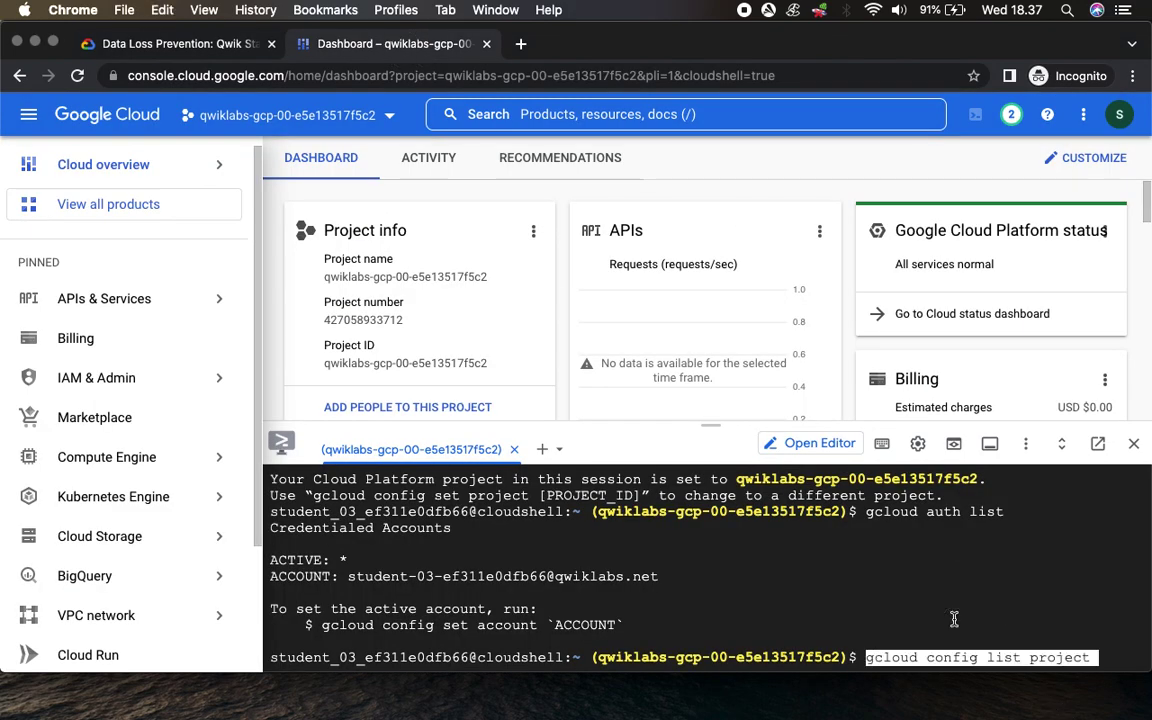
key(Return)
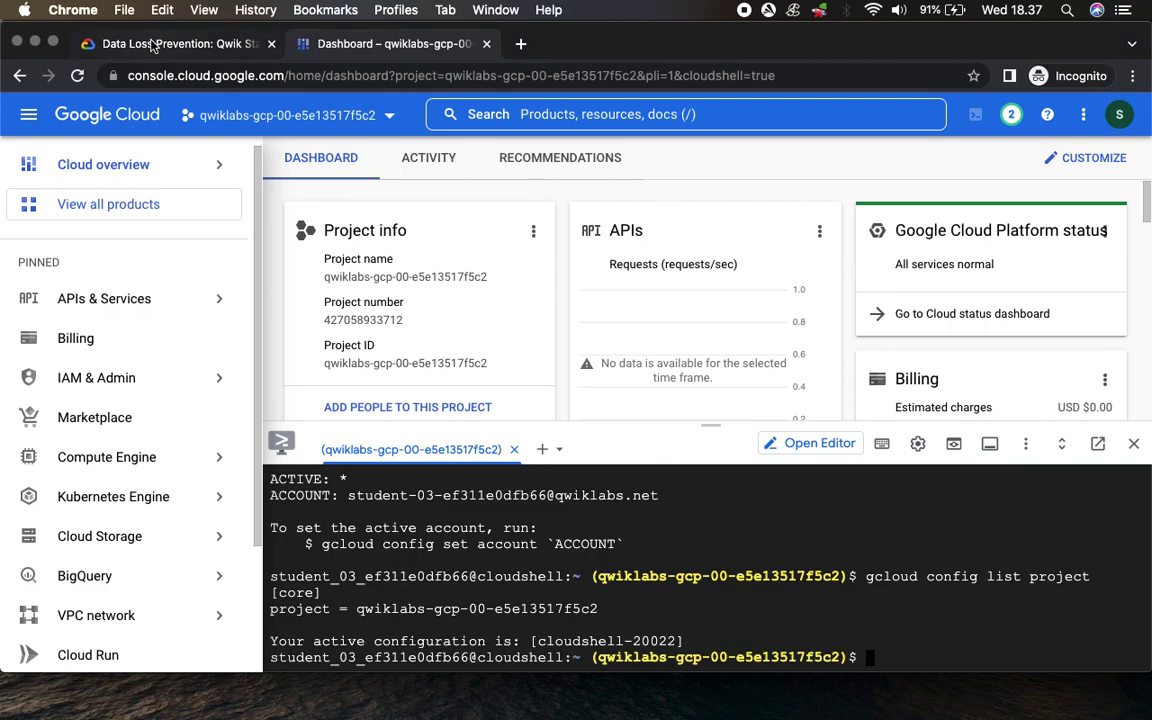
click(152, 45)
Step: Clone the nodejs-dlp repository into Cloud Shell with git clone
scroll(740, 460, down, 5)
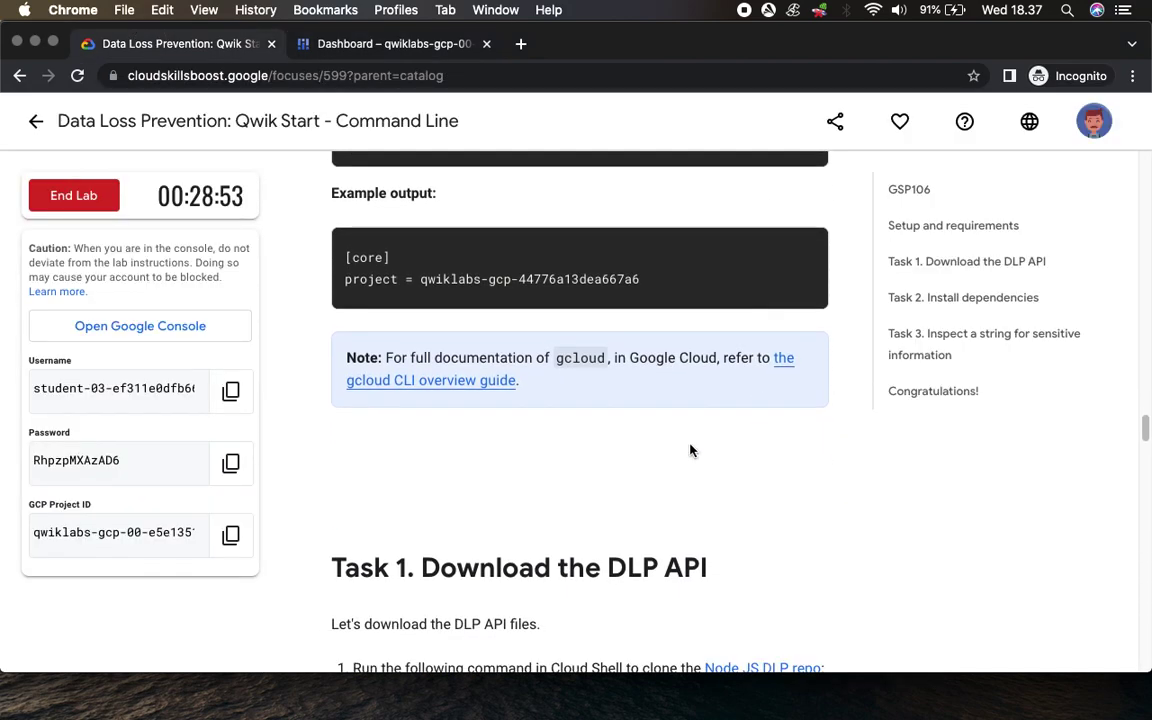
scroll(640, 485, down, 5)
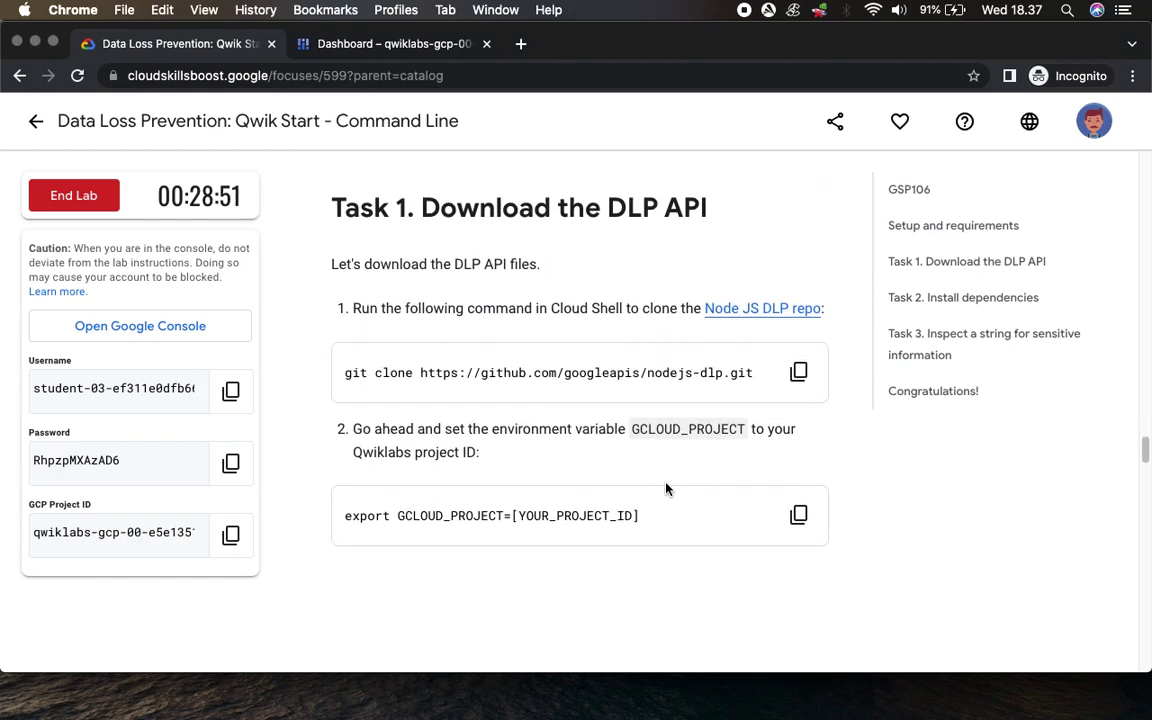
click(800, 375)
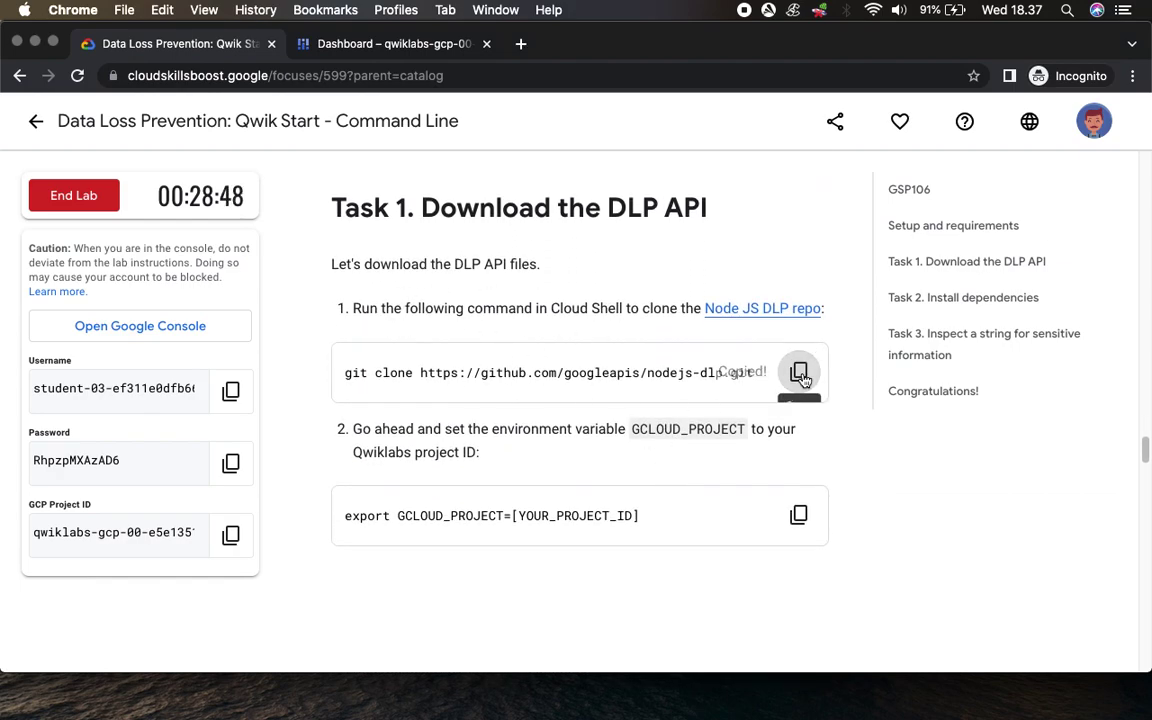
click(406, 48)
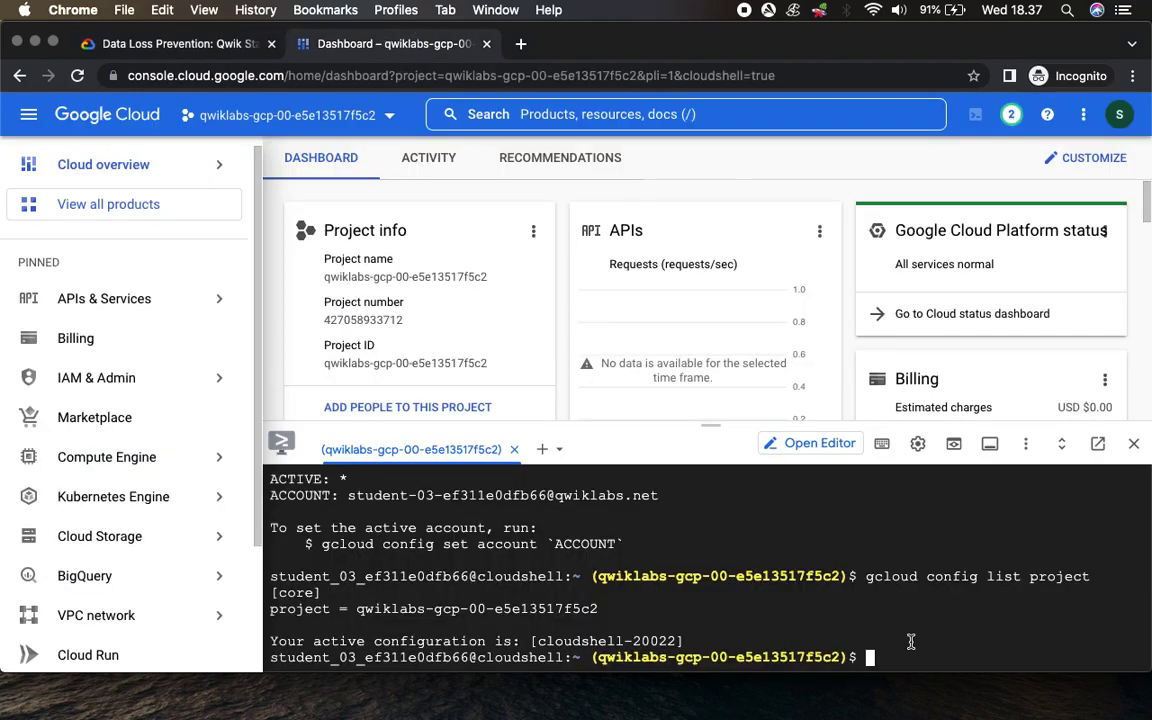
key(super+v)
key(Return)
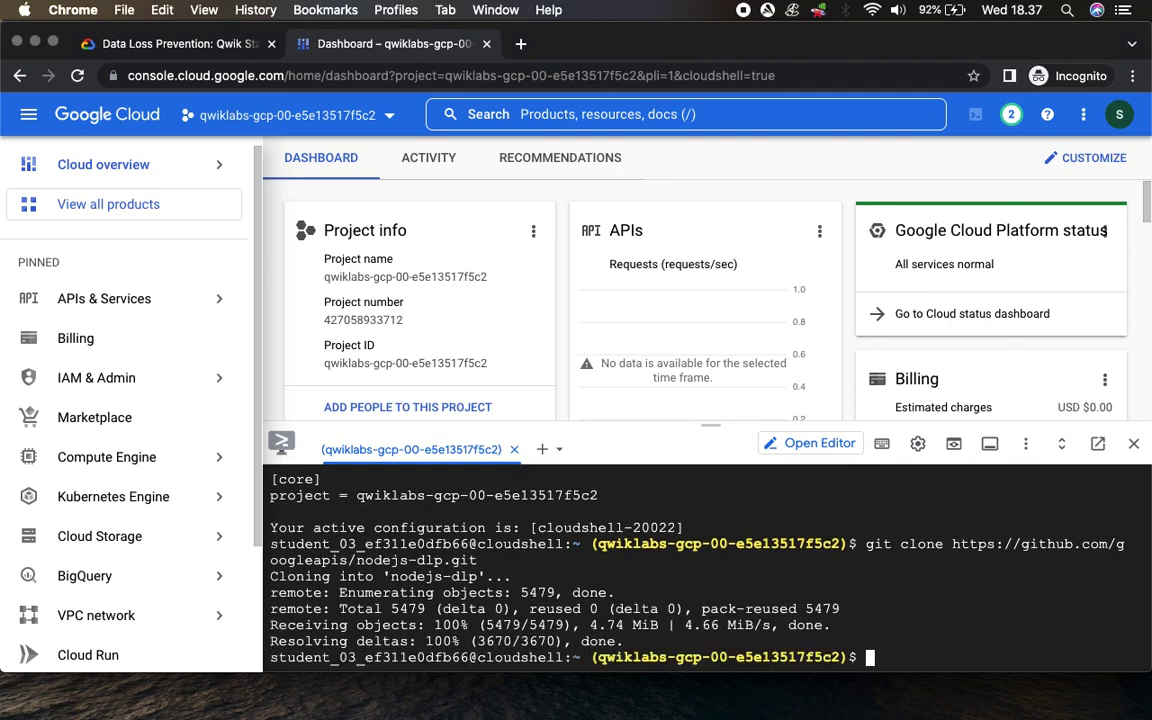
Step: Paste the export GCLOUD_PROJECT command from the lab into Cloud Shell
click(180, 46)
click(798, 515)
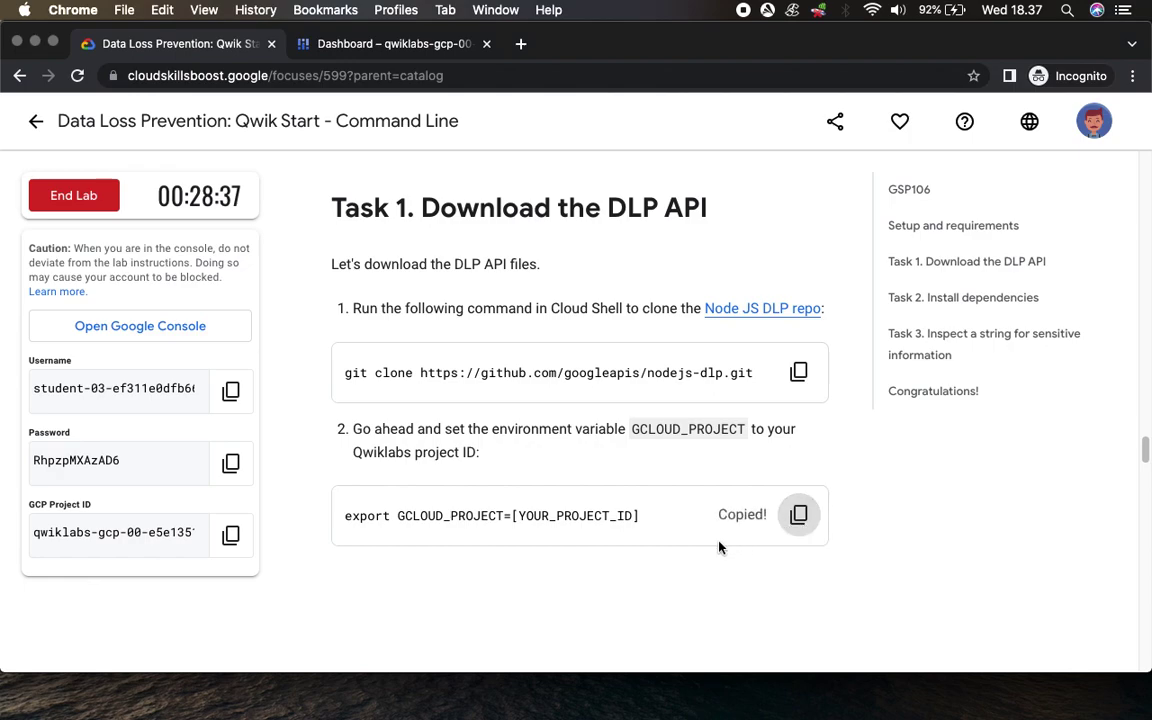
scroll(668, 550, down, 3)
scroll(562, 302, down, 1)
click(366, 44)
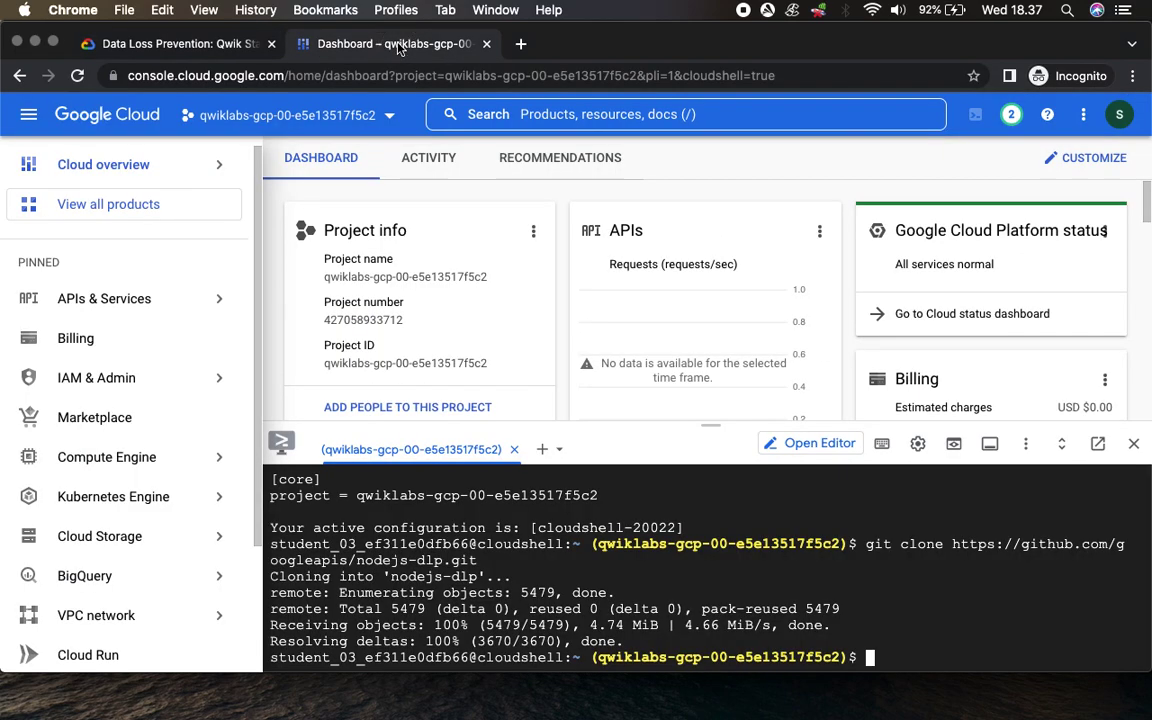
key(super+v)
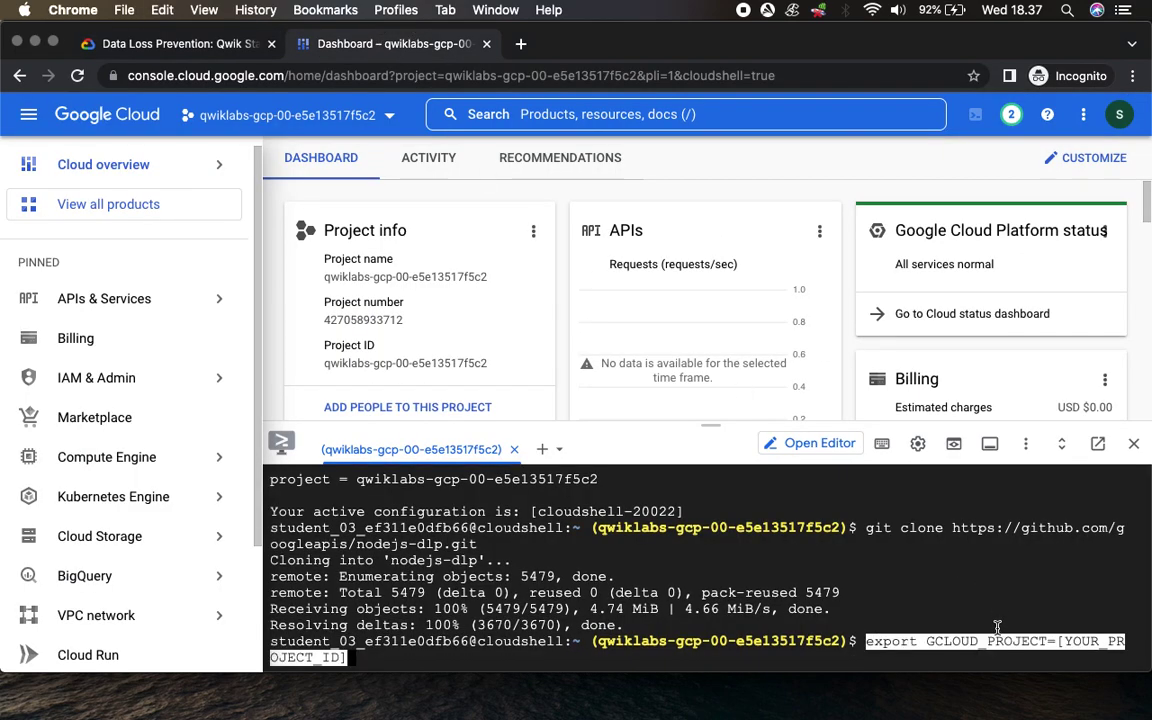
Step: Replace the [YOUR_PROJECT_ID] placeholder with the lab's project ID and run the export
click(155, 44)
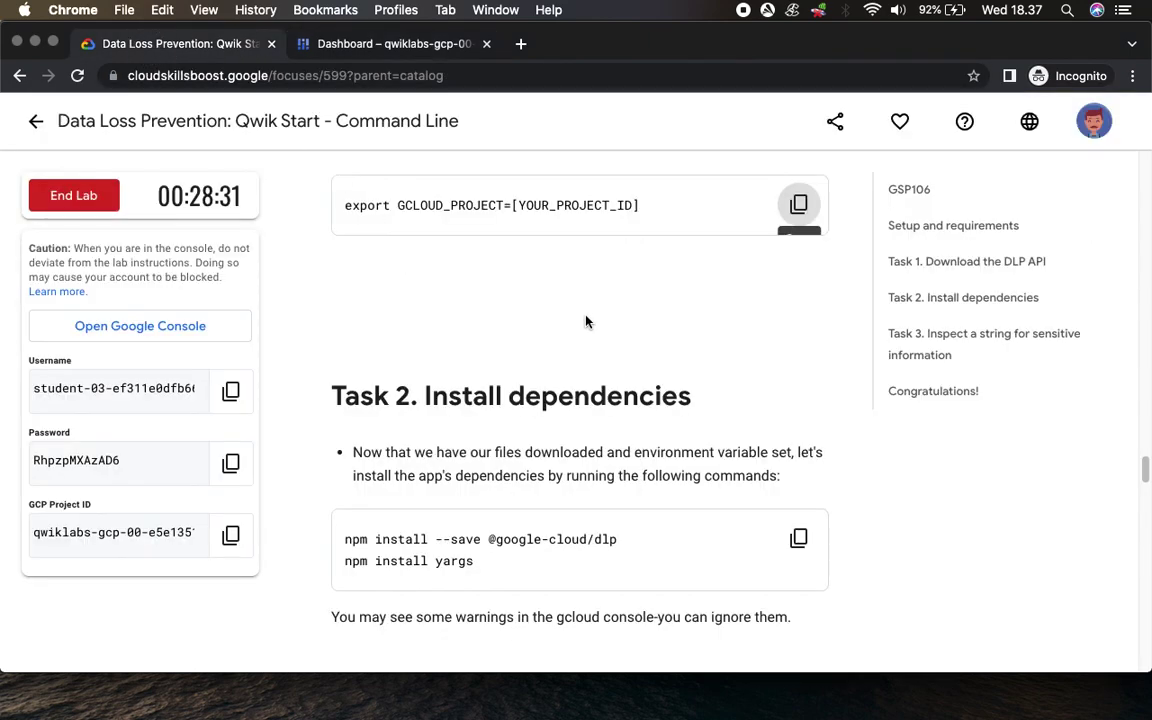
drag(512, 205, 640, 205)
click(220, 534)
click(391, 44)
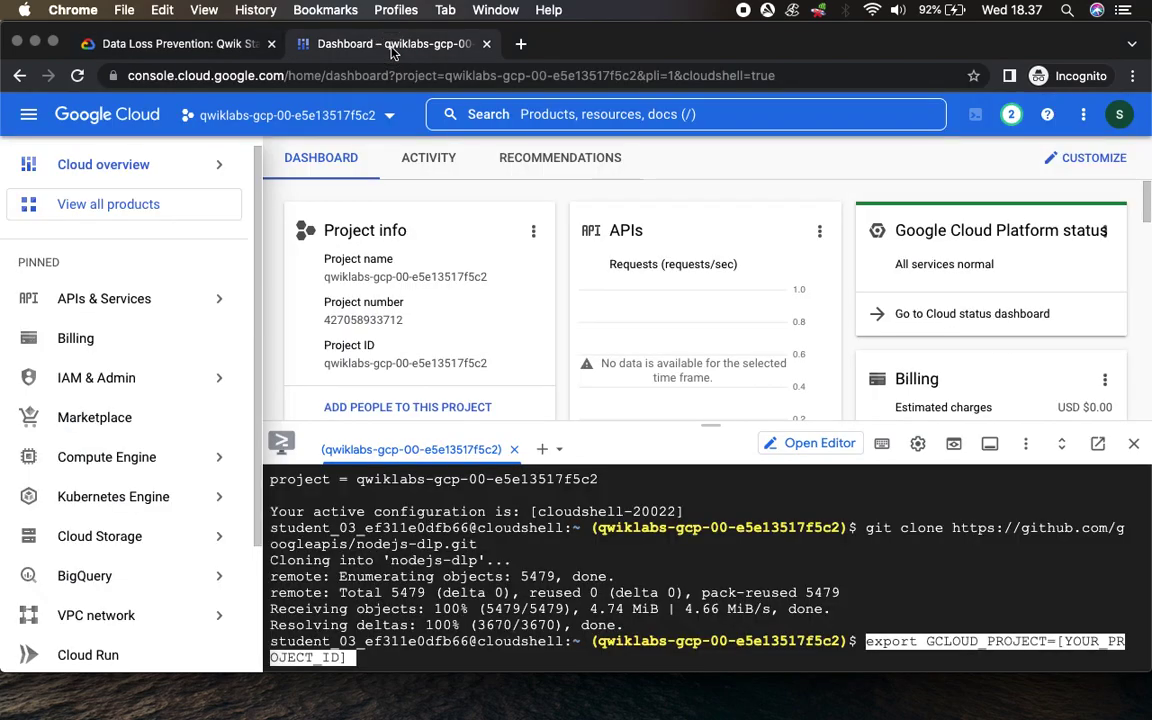
key(BackSpace)
key(BackSpace)
key(BackSpace)
key(BackSpace)
key(BackSpace)
key(BackSpace)
key(BackSpace)
key(BackSpace)
key(BackSpace)
key(BackSpace)
key(BackSpace)
key(BackSpace)
key(BackSpace)
key(BackSpace)
key(BackSpace)
key(BackSpace)
key(BackSpace)
key(super+v)
key(Return)
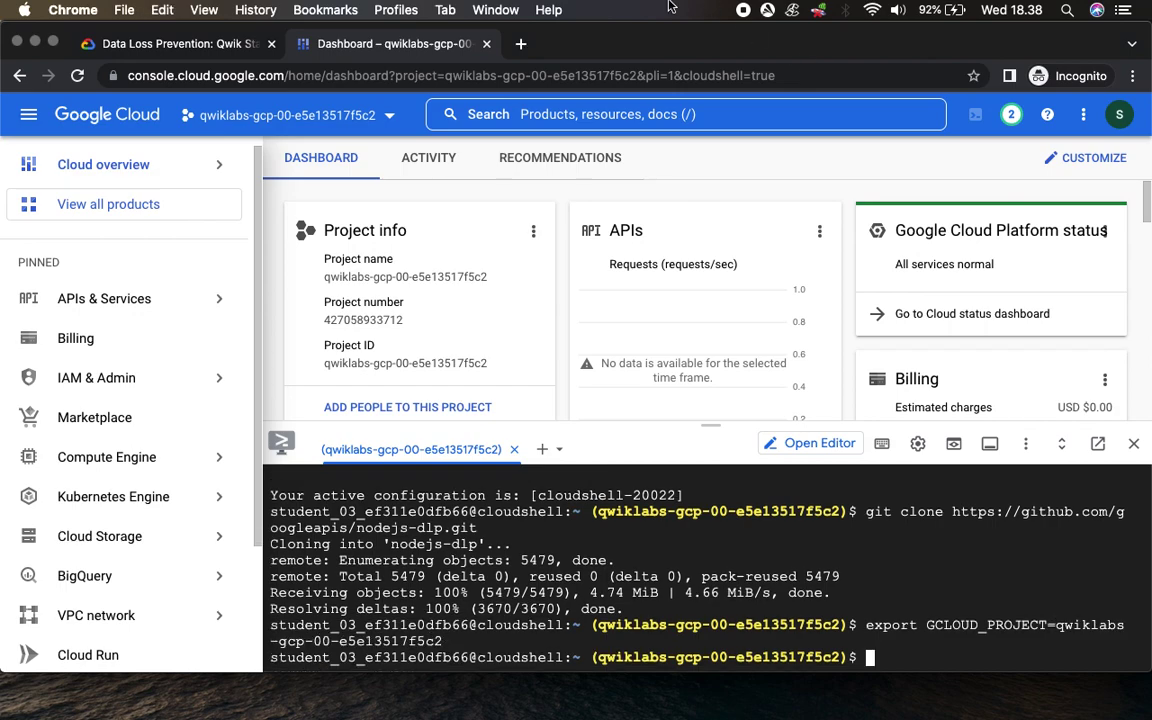
click(191, 46)
scroll(483, 392, down, 3)
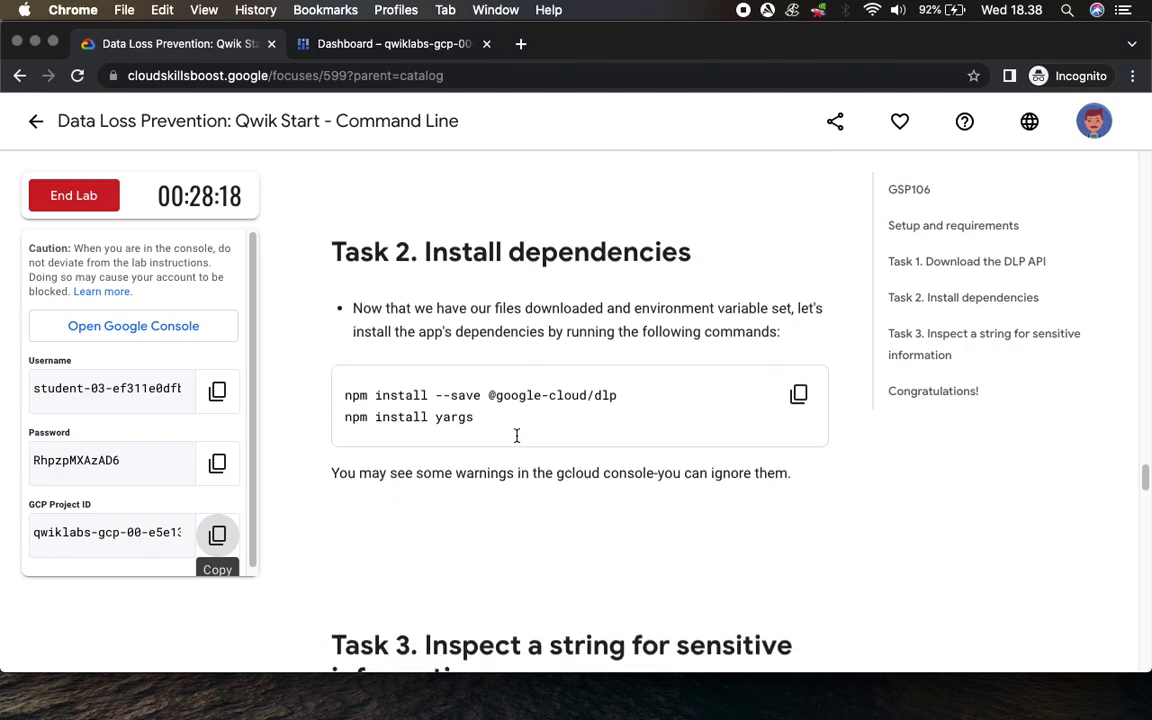
scroll(503, 410, down, 2)
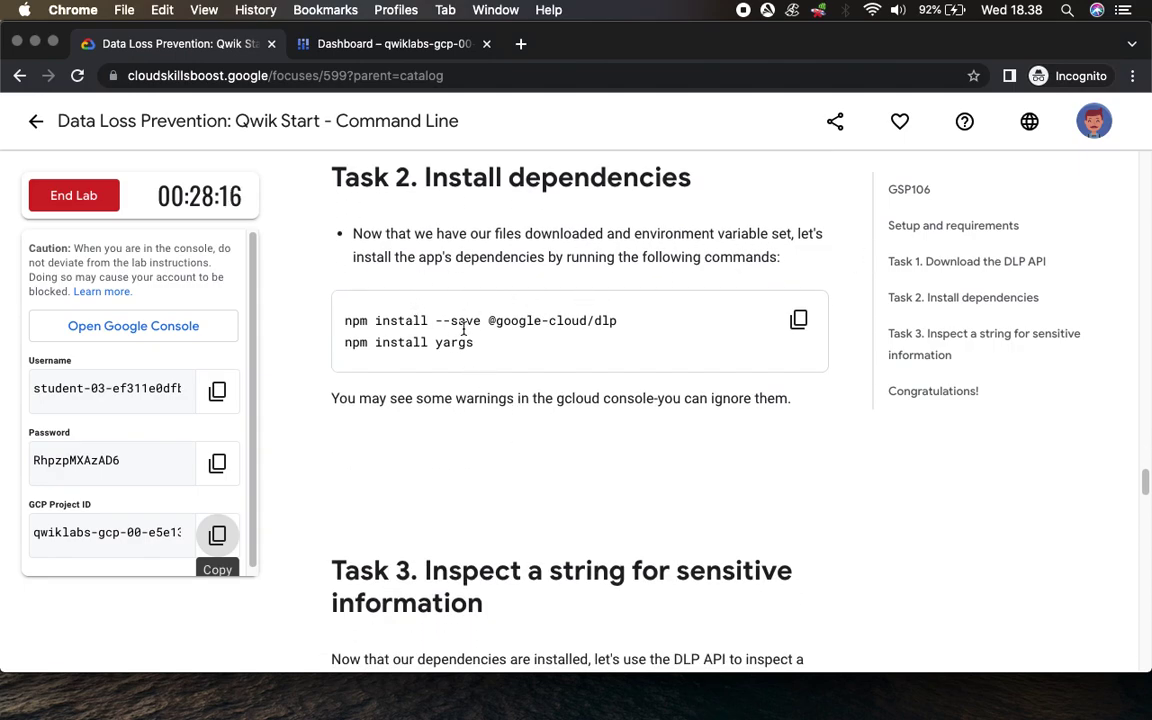
click(798, 320)
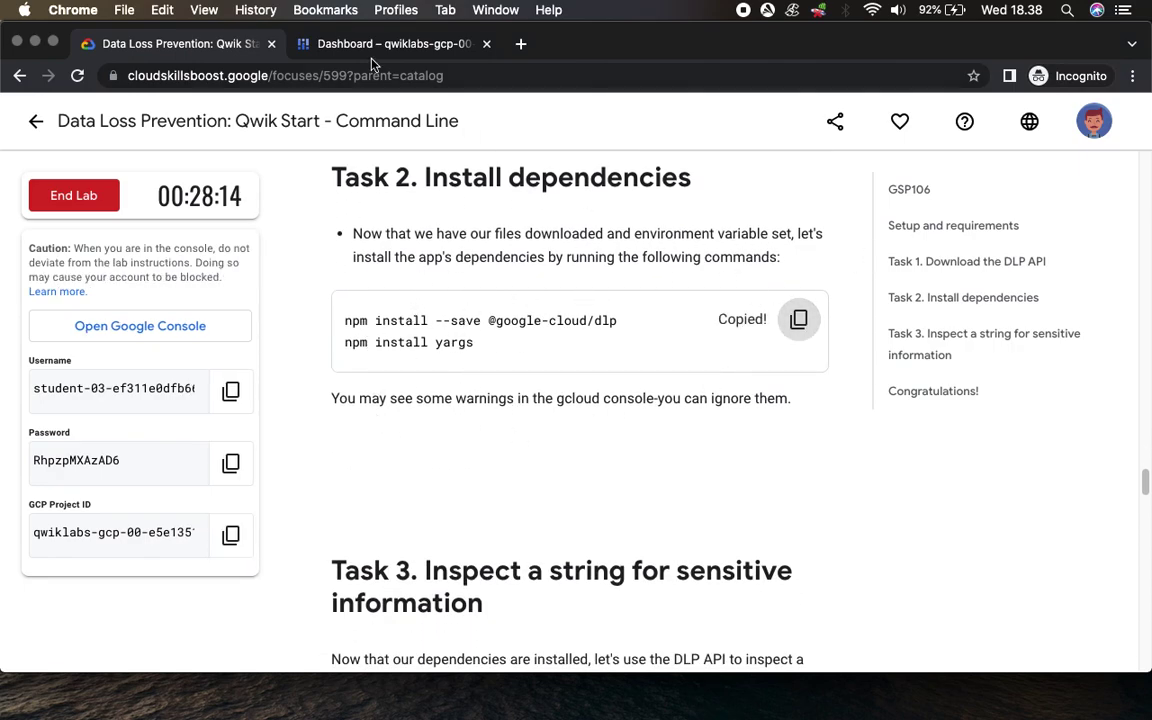
click(380, 43)
key(ctrl+v)
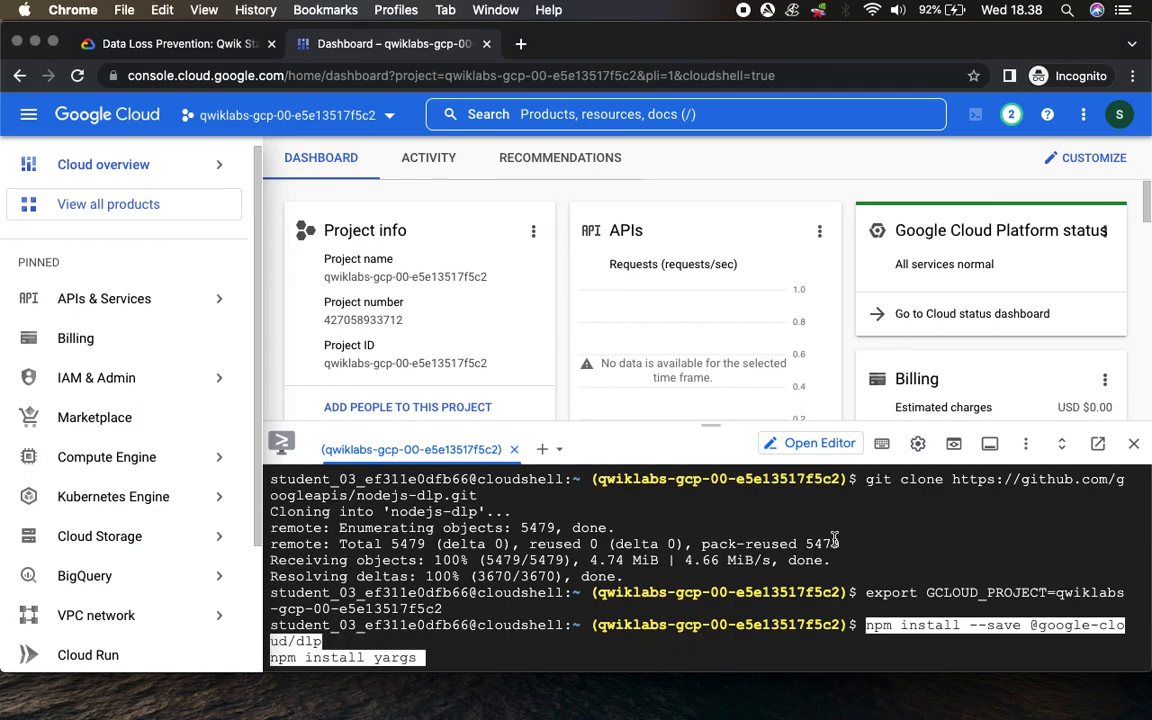
key(Return)
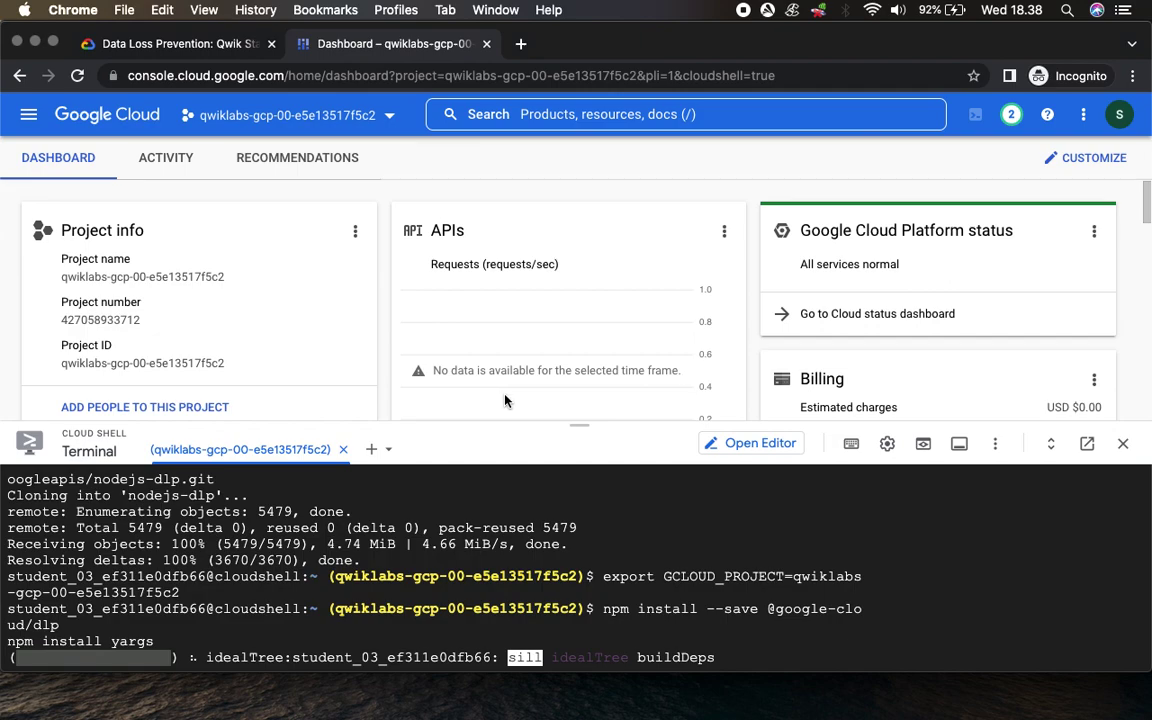
drag(580, 425, 588, 270)
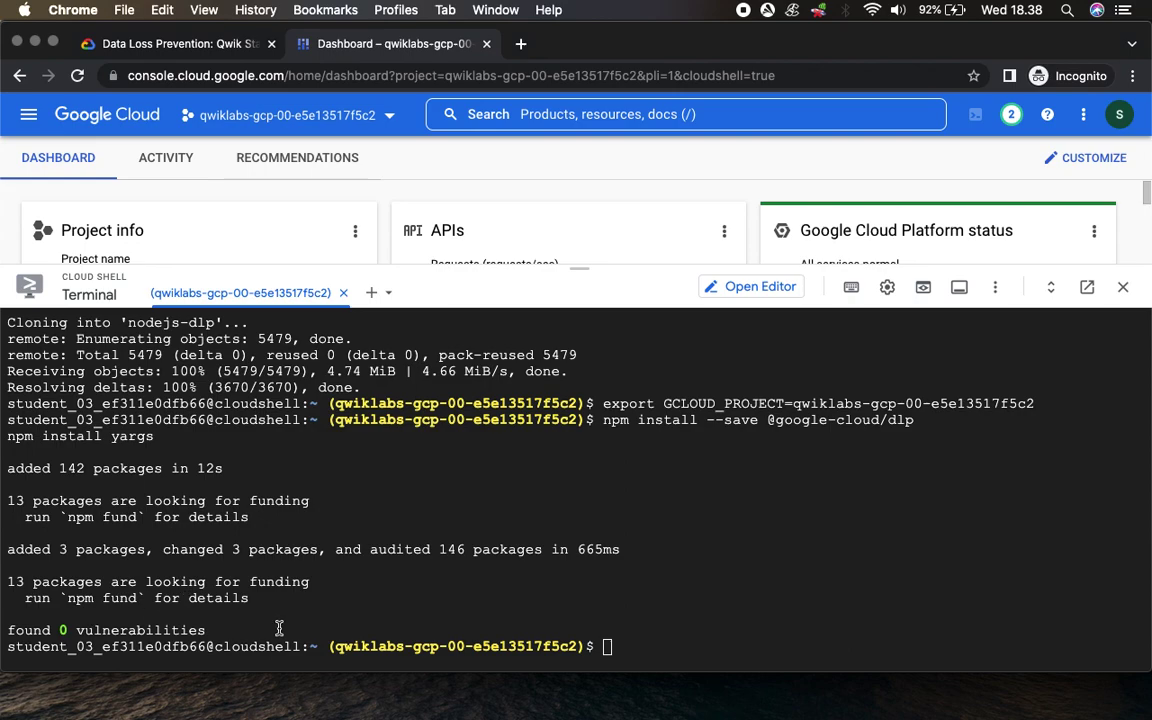
click(170, 43)
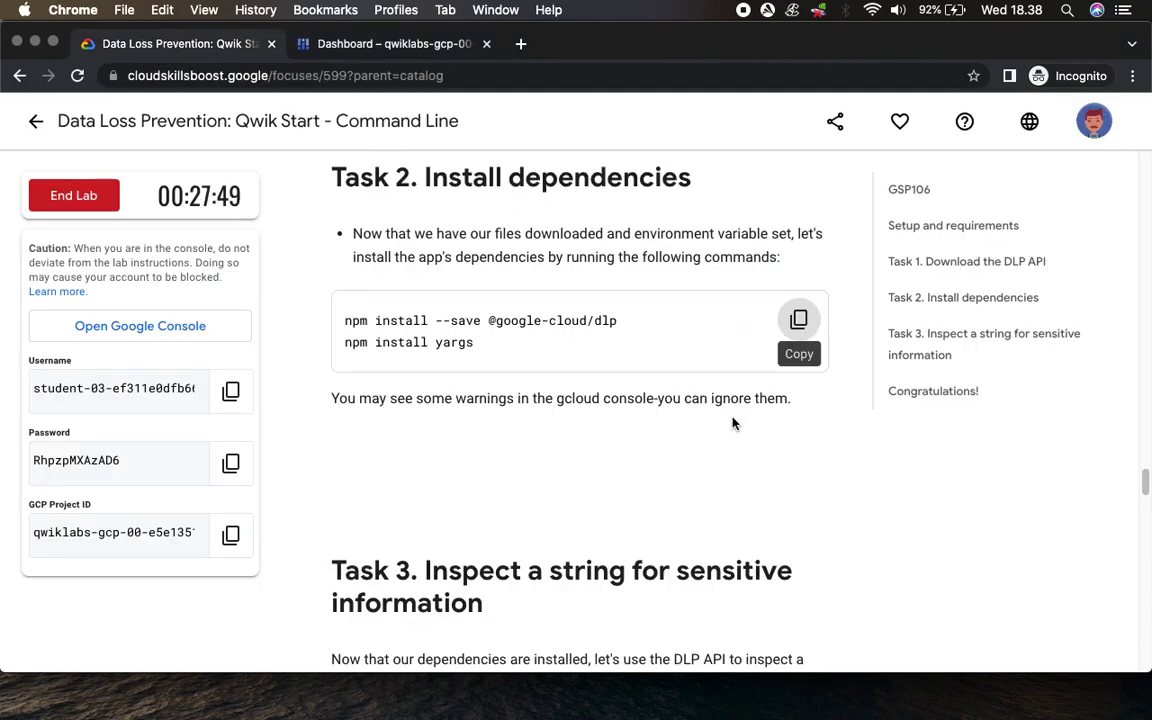
Step: Change into the nodejs-dlp/samples folder in Cloud Shell
scroll(663, 472, down, 1)
scroll(600, 380, down, 1)
scroll(700, 330, down, 3)
scroll(505, 378, down, 2)
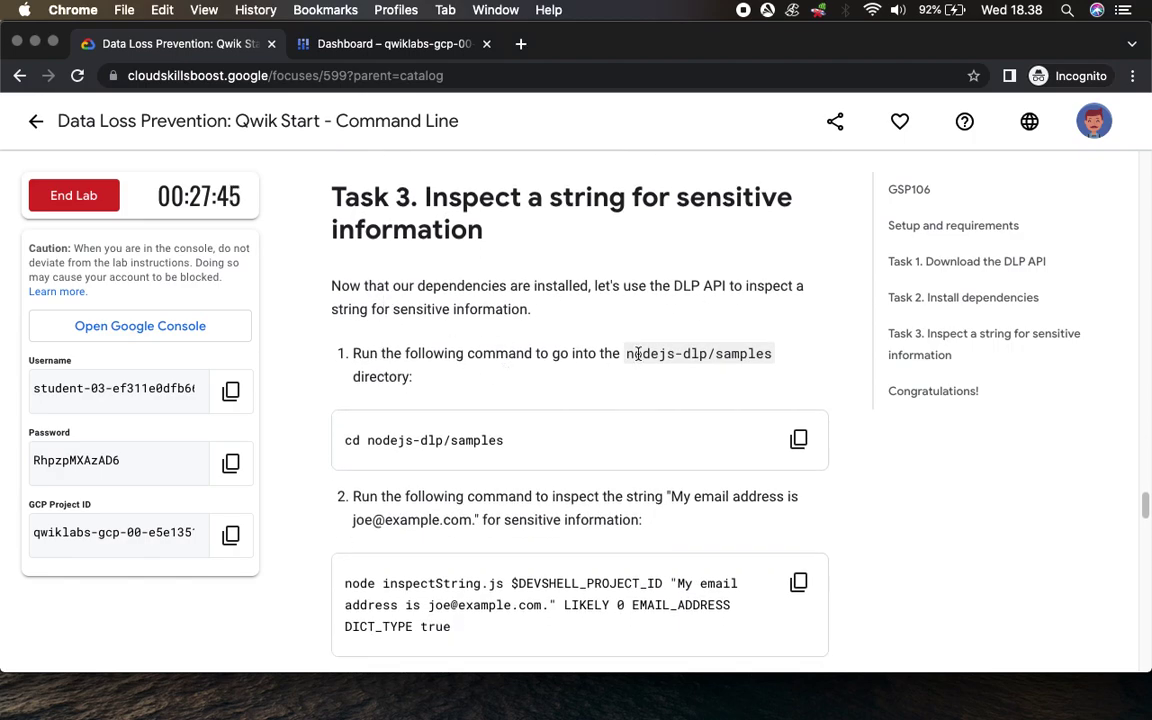
scroll(645, 411, down, 3)
click(800, 257)
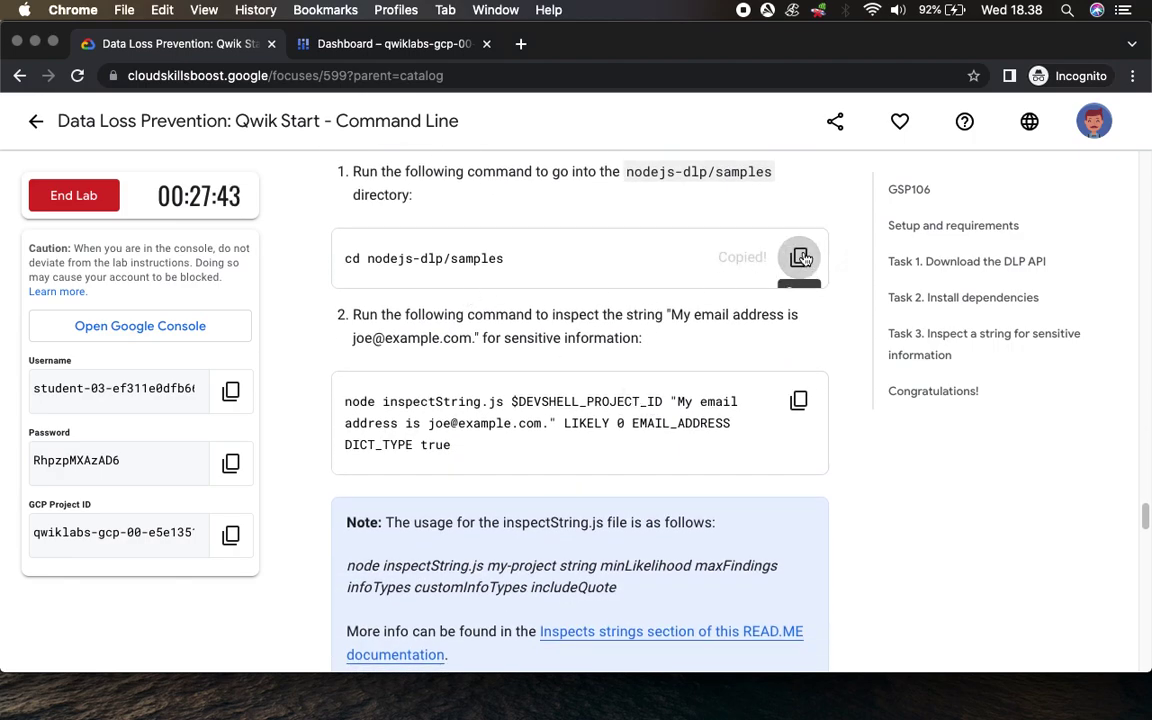
click(356, 44)
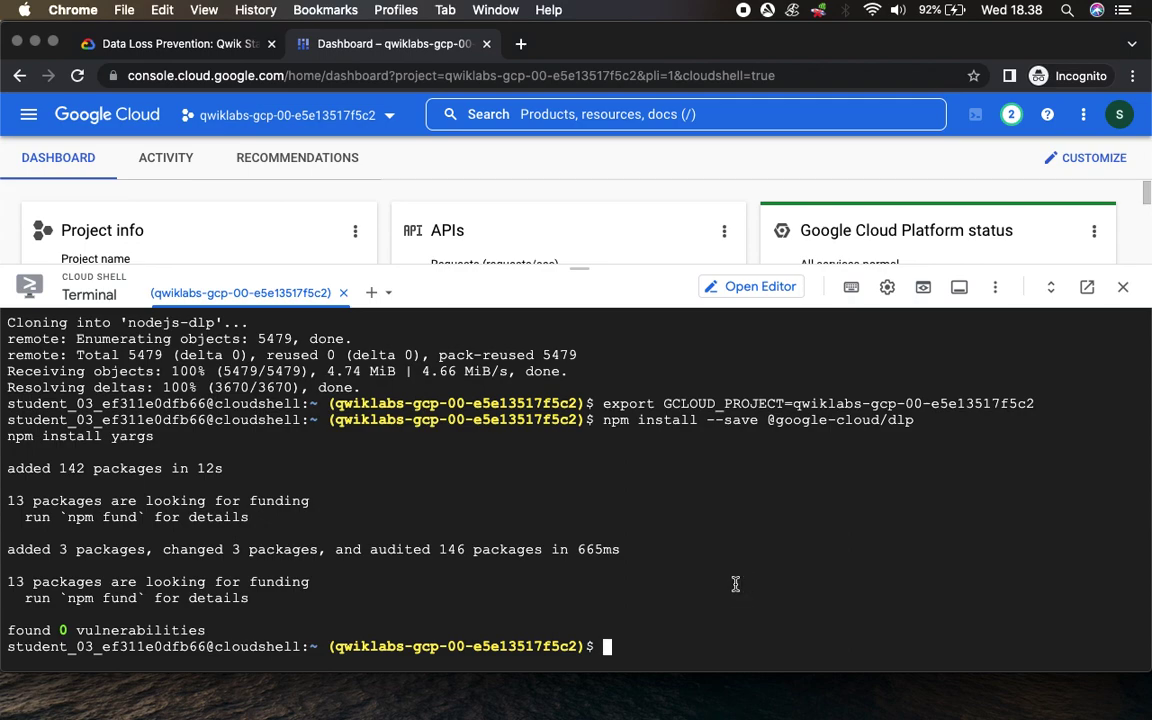
key(super+v)
key(Return)
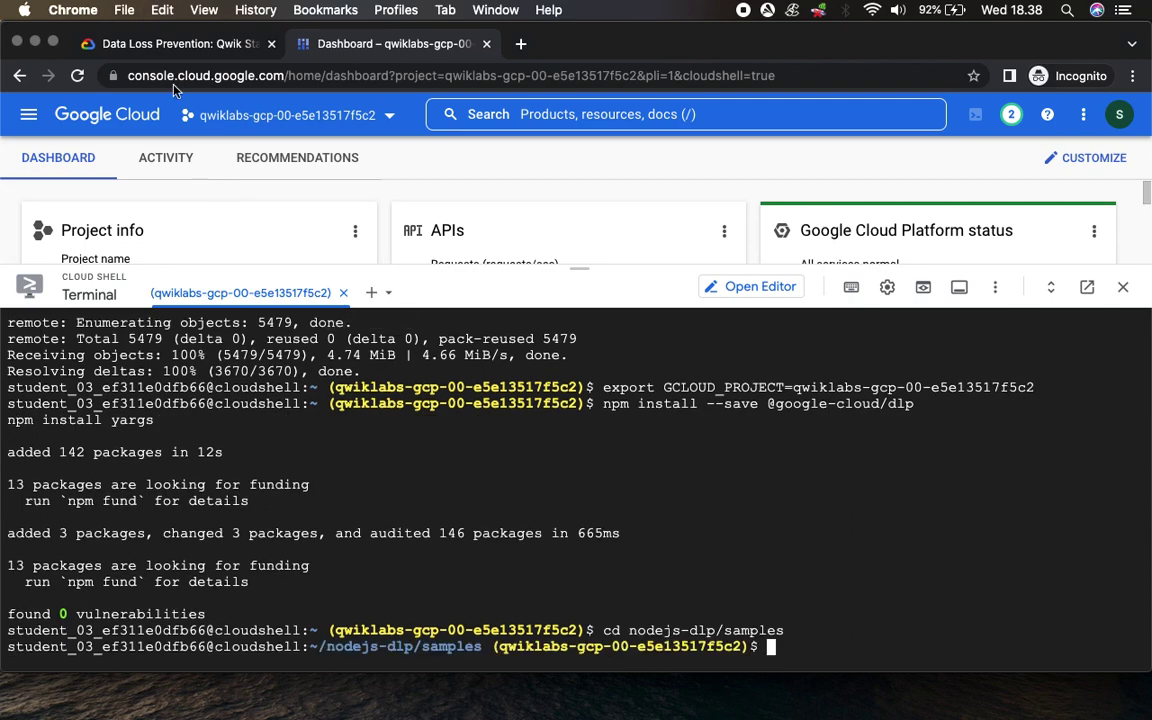
Step: Run the inspectString.js email sample, which fails, and follow the error's DLP API link
click(160, 44)
scroll(572, 441, down, 3)
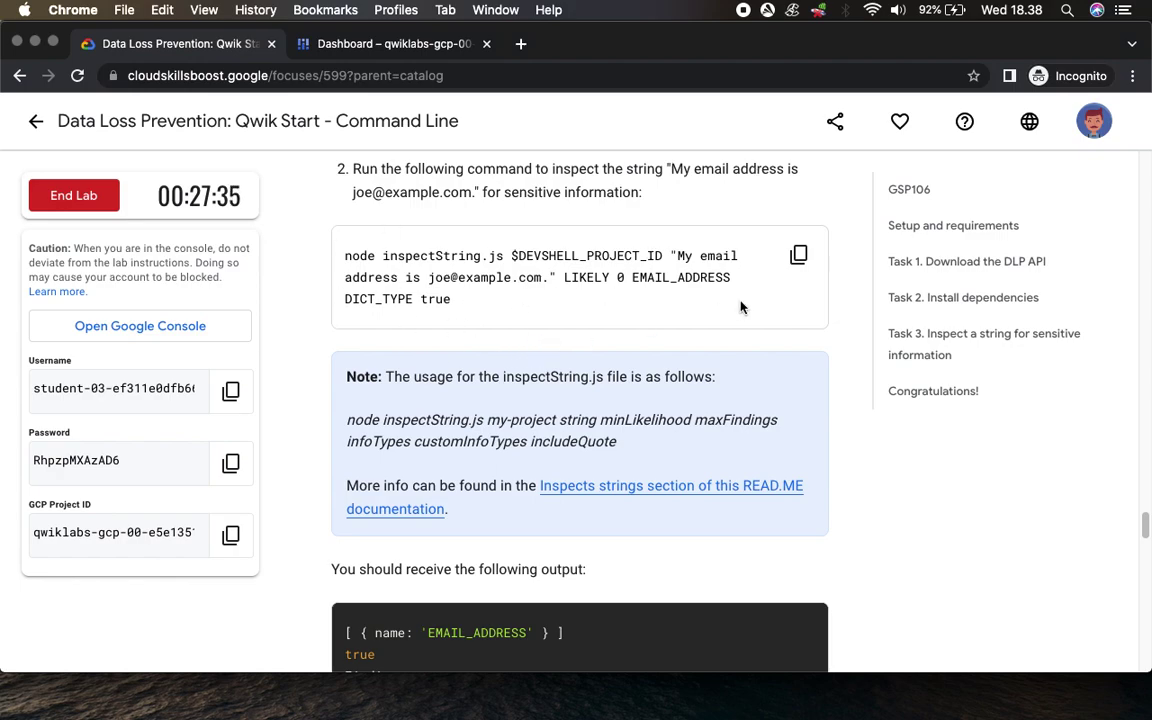
click(798, 255)
click(367, 47)
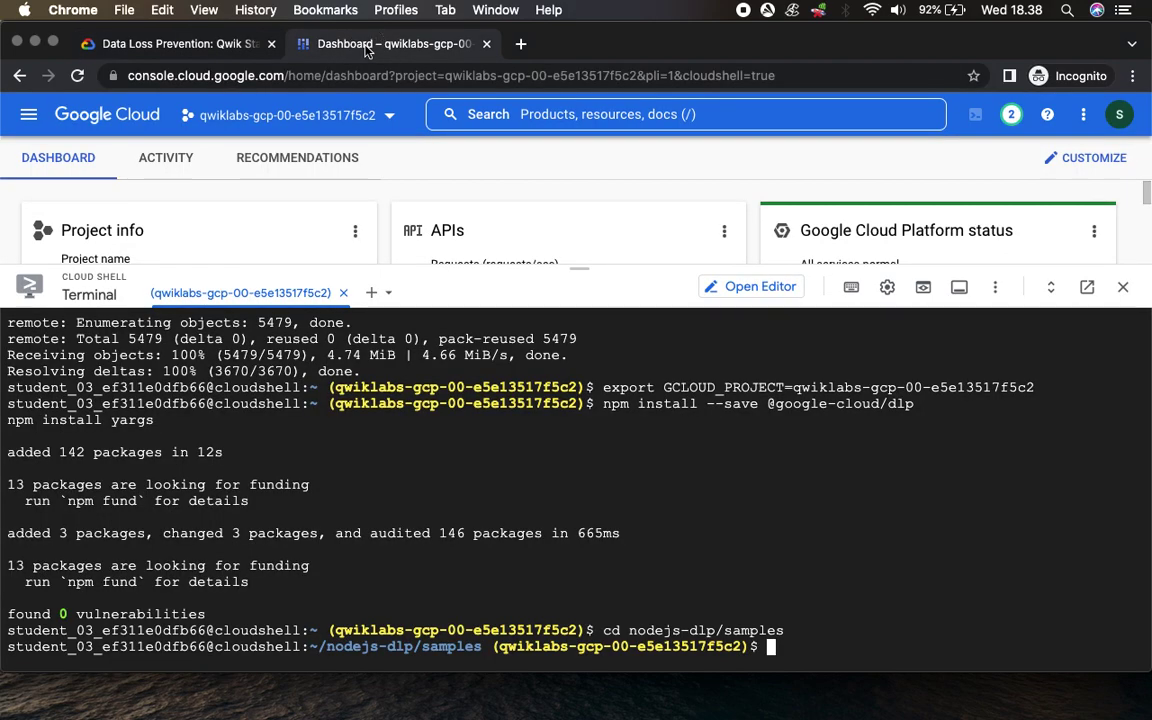
key(super+v)
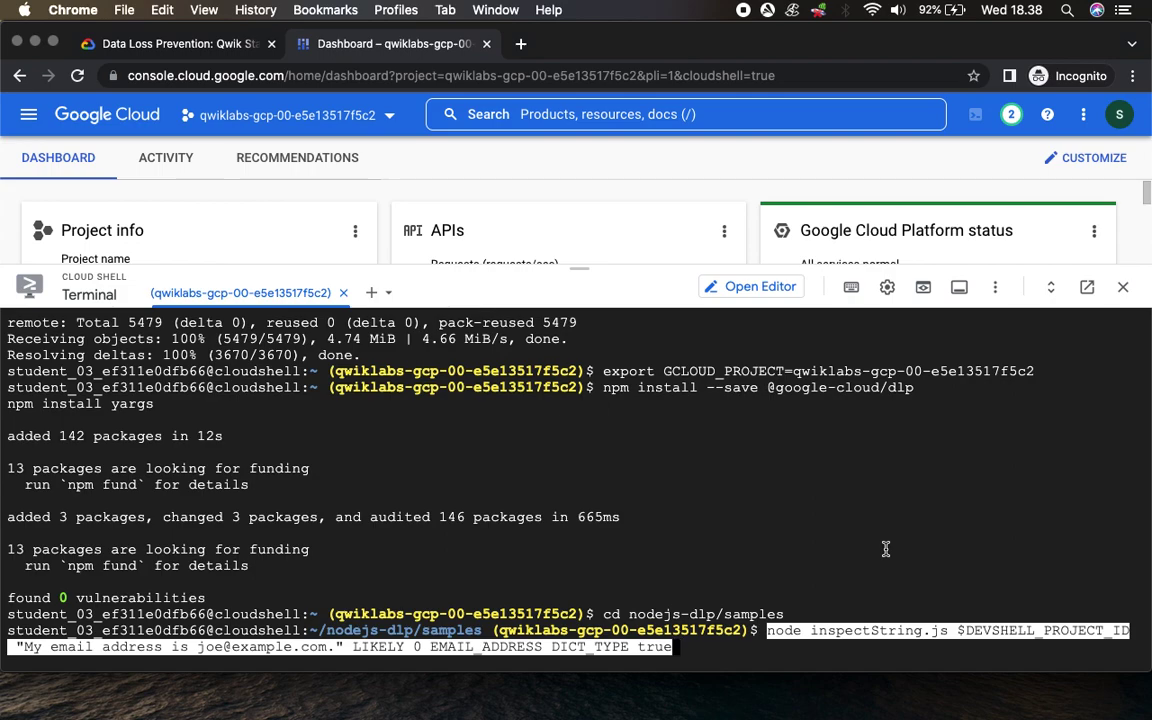
key(Return)
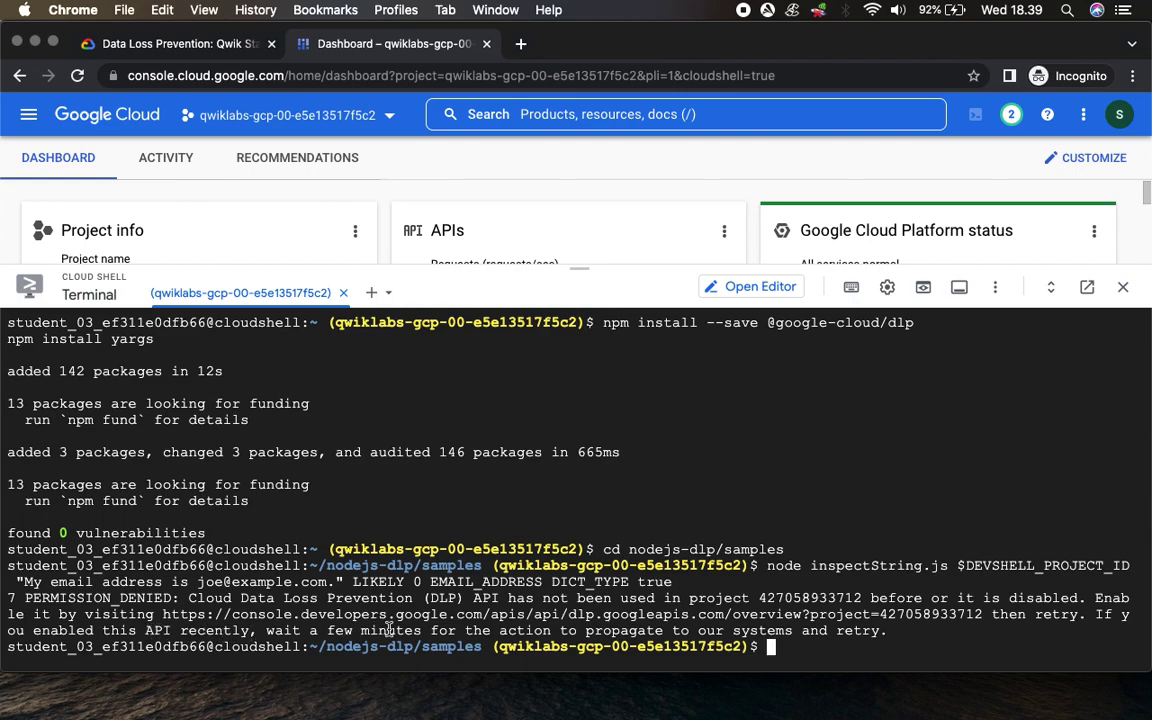
drag(266, 631, 435, 630)
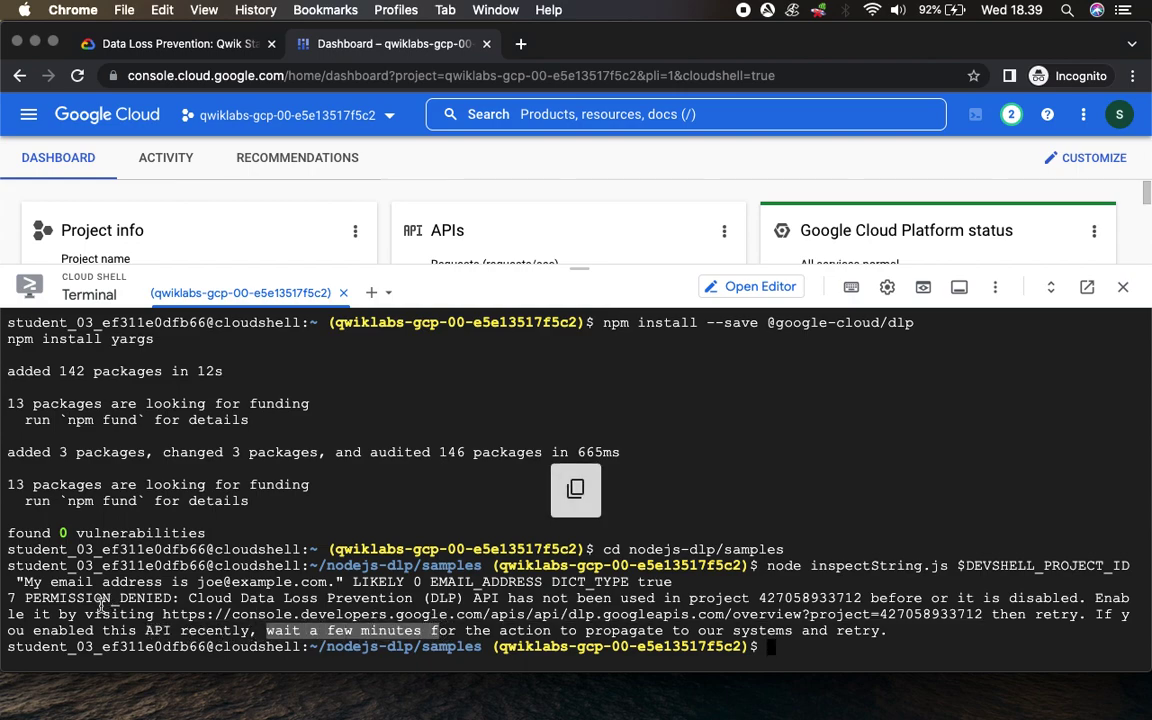
click(520, 618)
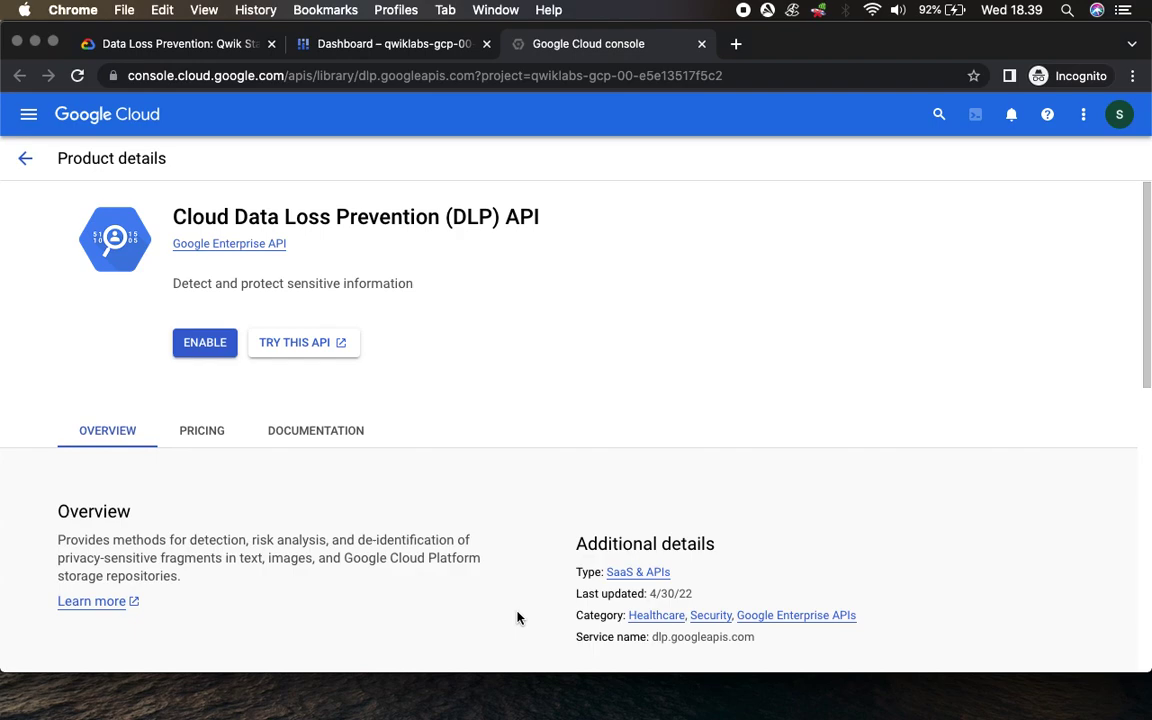
Step: Enable the Cloud DLP API and return to the lab instructions
click(205, 342)
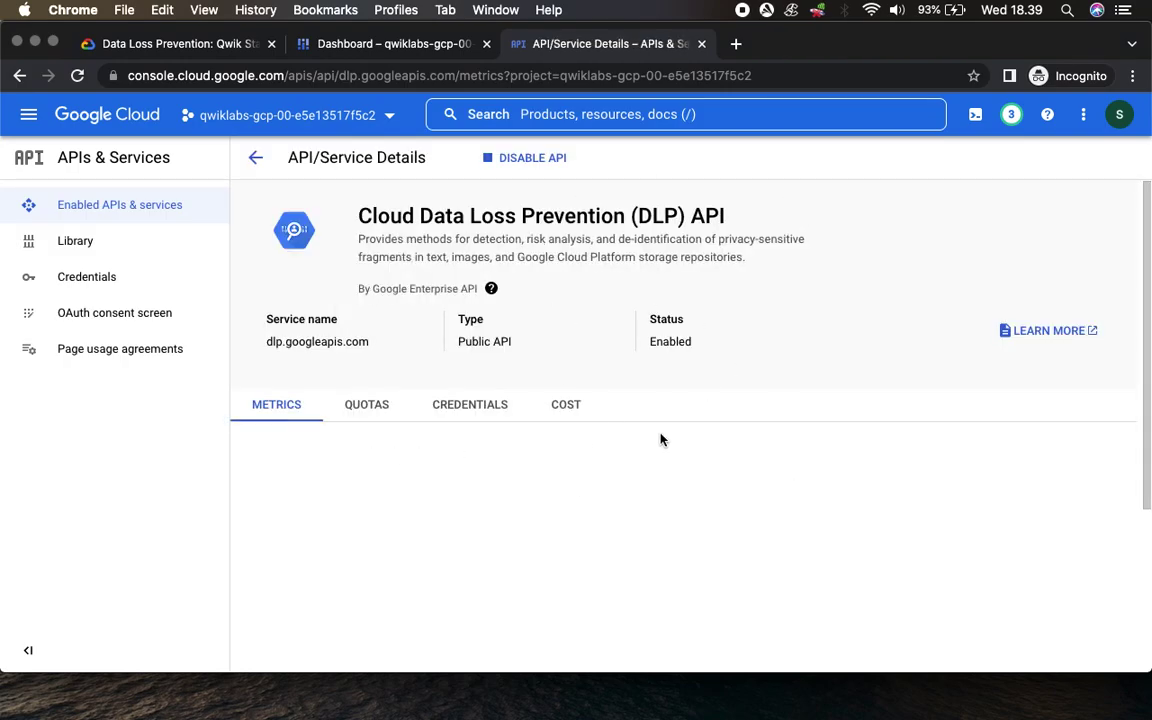
click(380, 44)
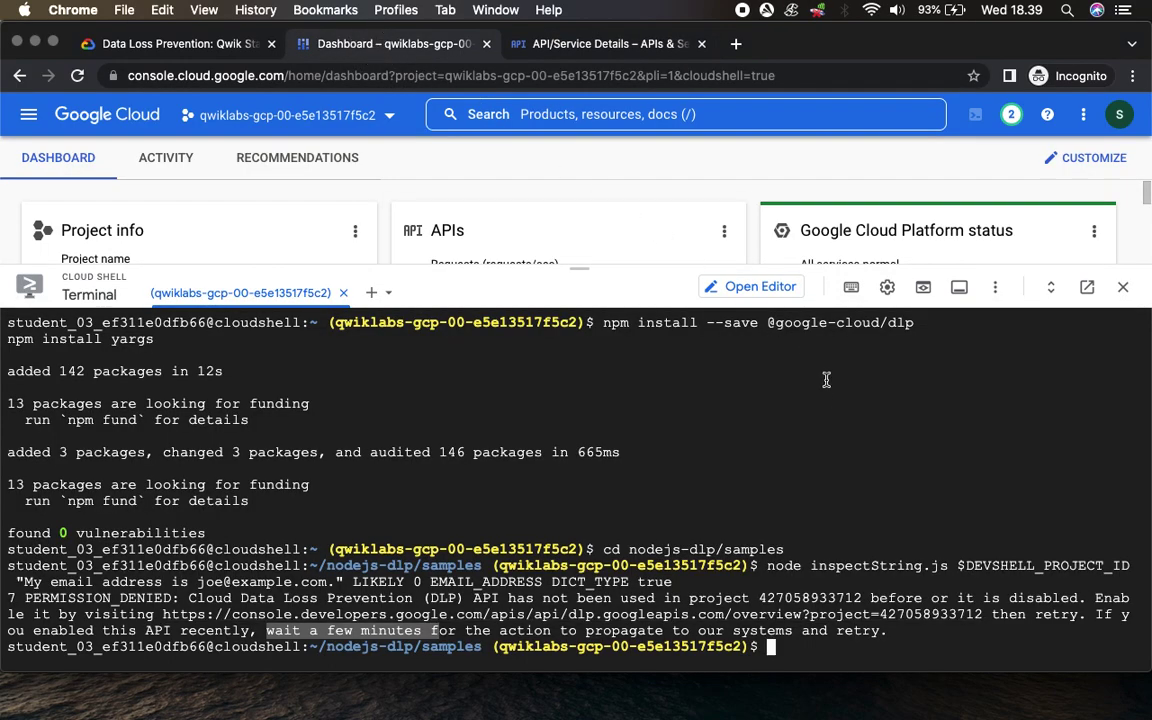
click(160, 44)
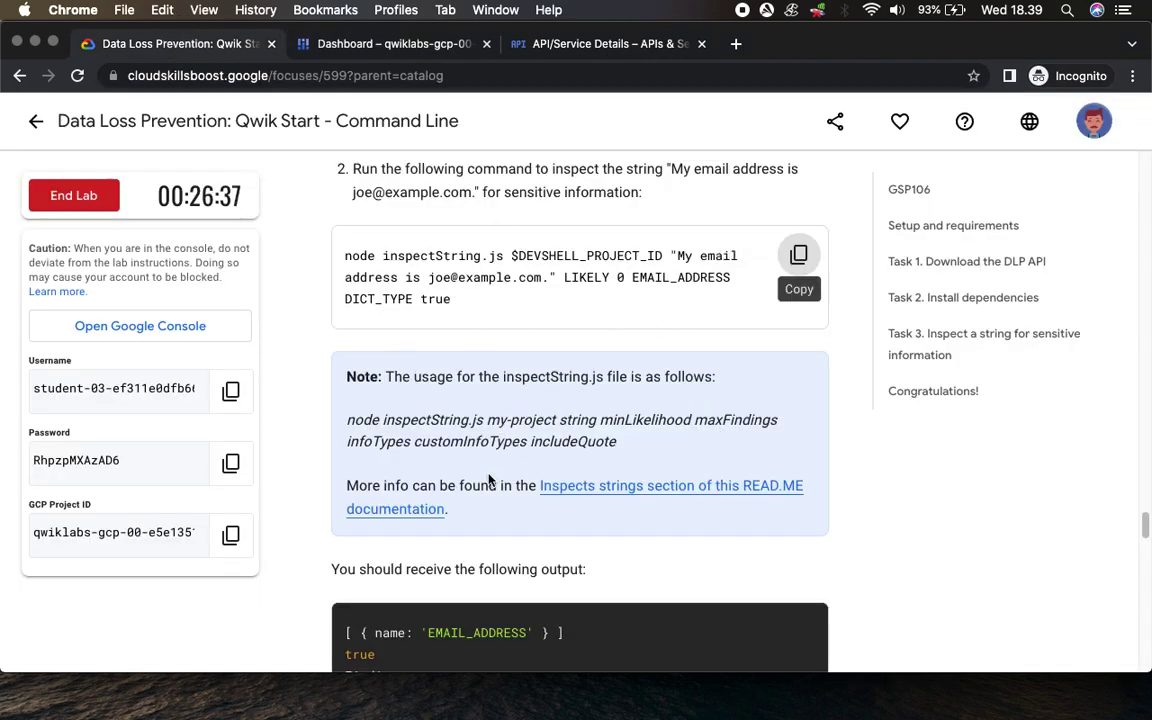
Step: Rerun node inspectString.js on the email sample, getting a LIKELY EMAIL_ADDRESS finding
click(799, 258)
click(409, 53)
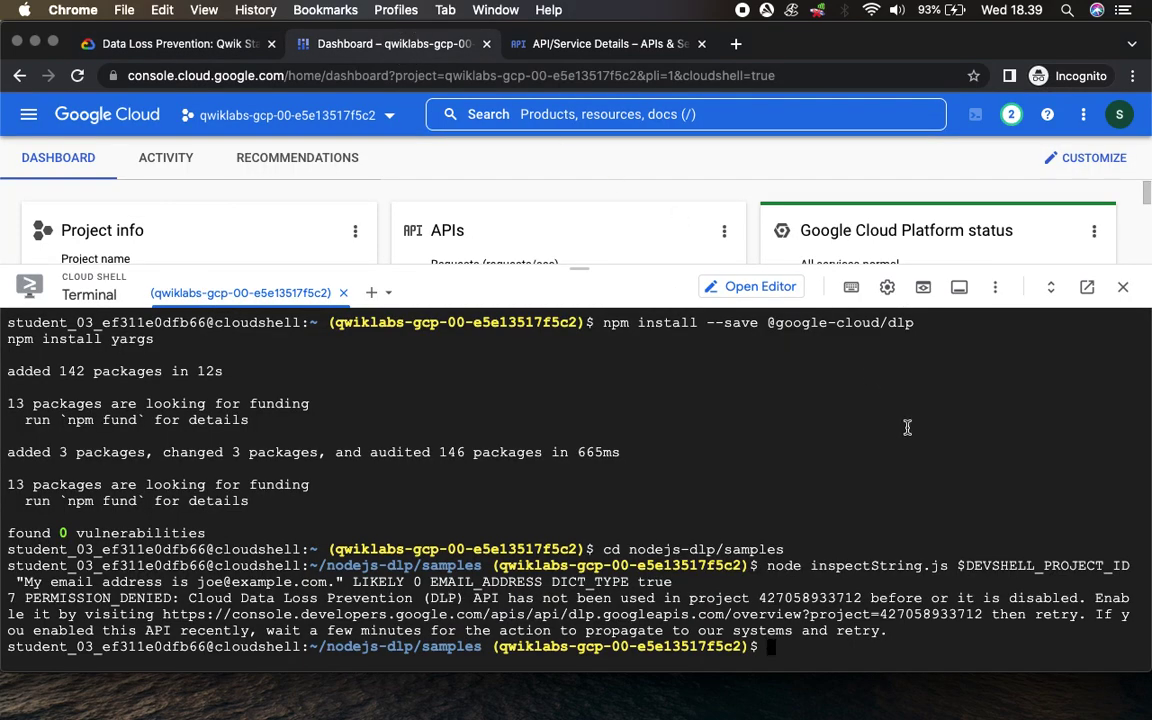
key(super+v)
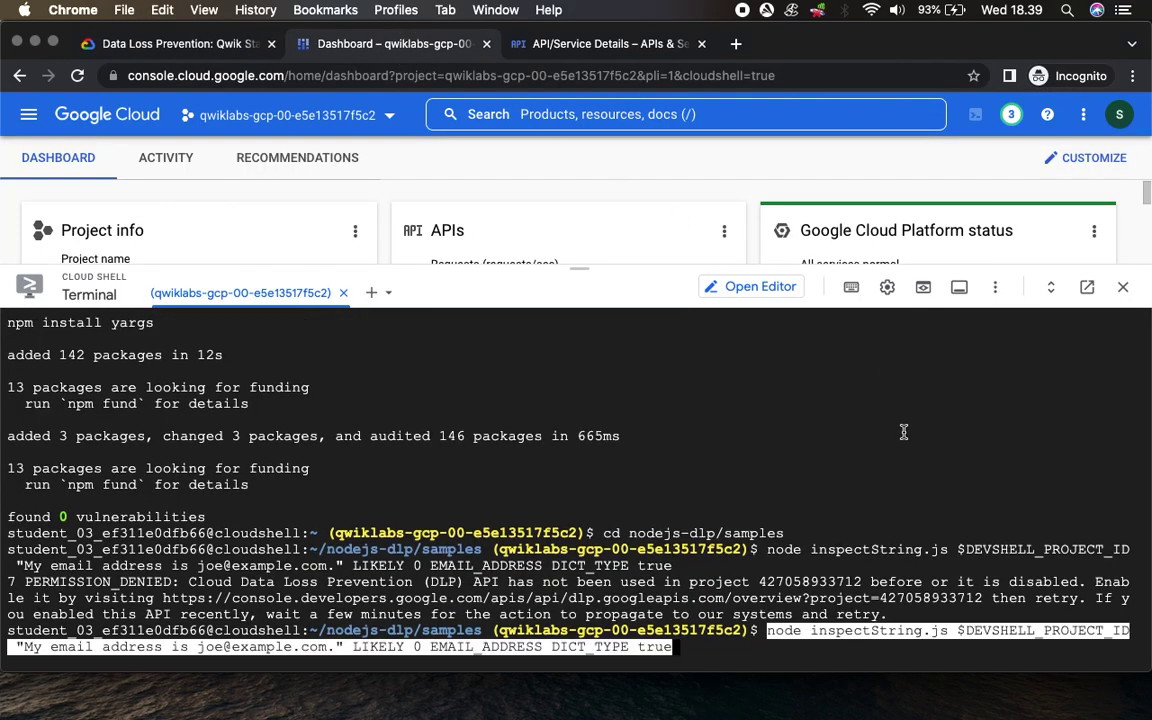
key(Return)
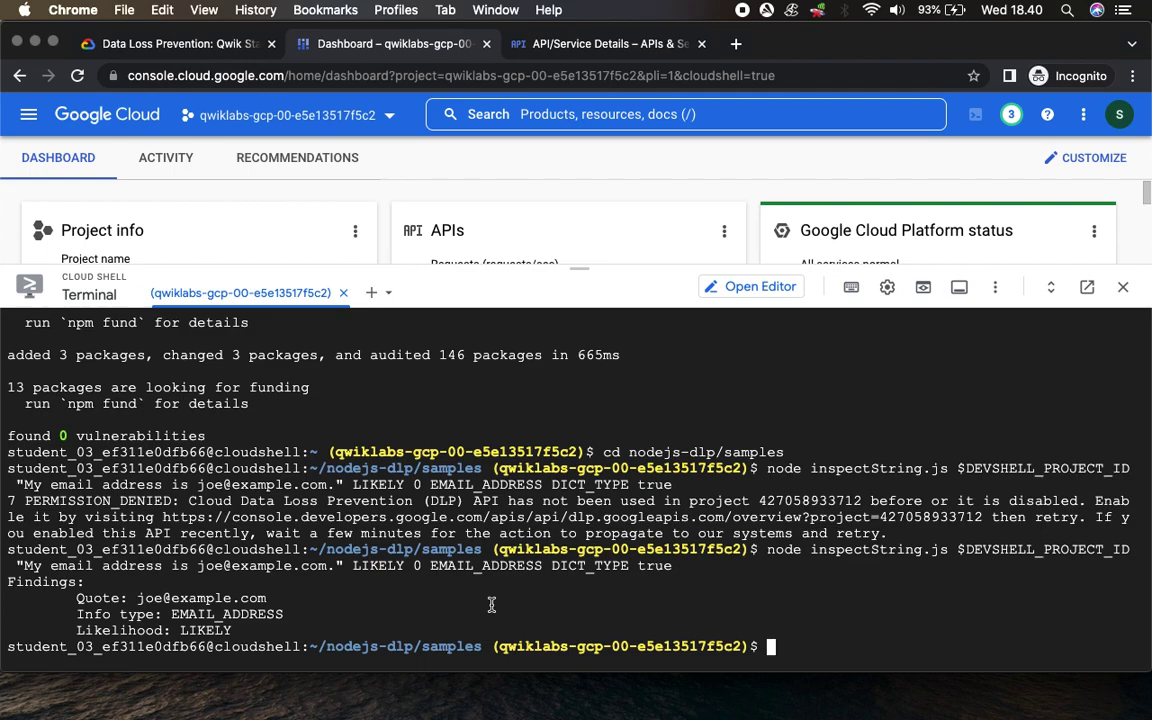
click(150, 43)
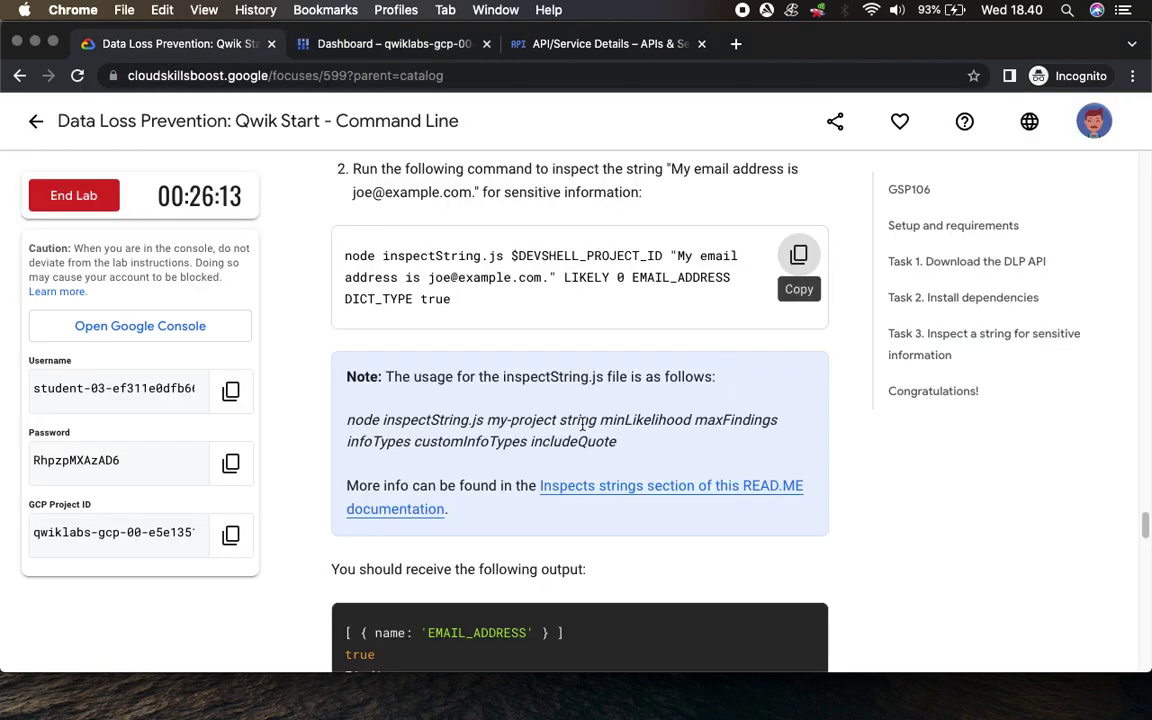
Step: Copy the first 'My phone number' inspectString.js sample and paste it into Cloud Shell
scroll(590, 422, down, 2)
scroll(495, 427, down, 3)
scroll(495, 430, down, 1)
scroll(482, 447, down, 1)
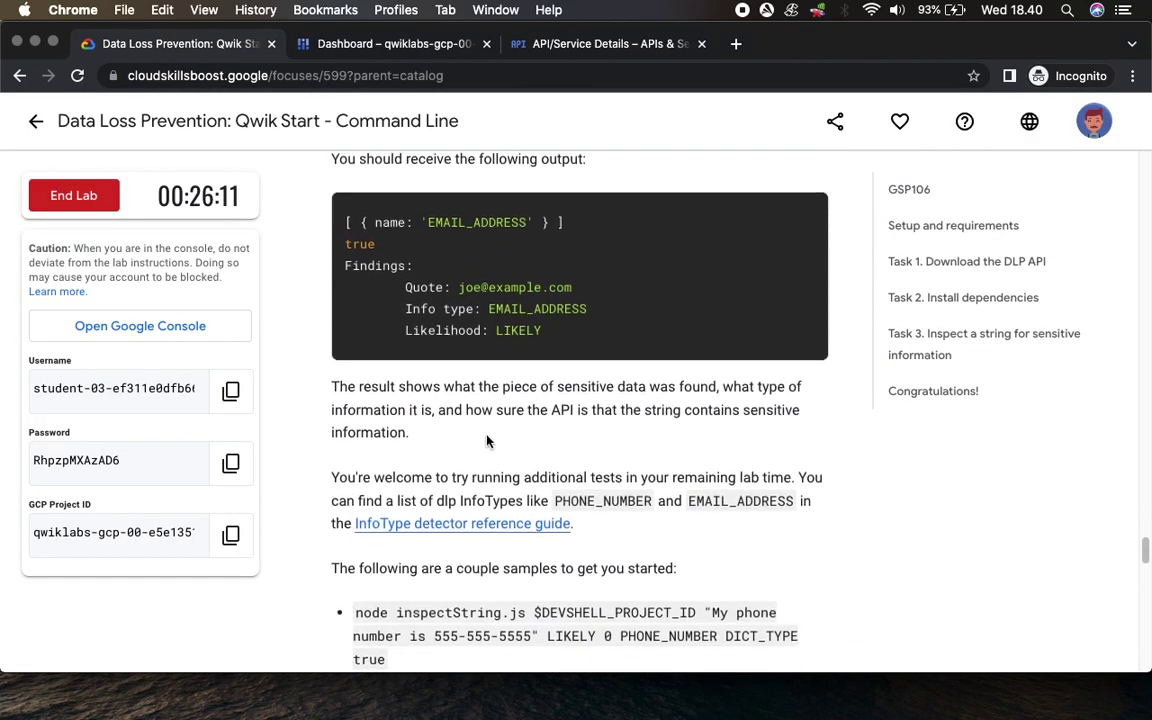
scroll(482, 447, down, 1)
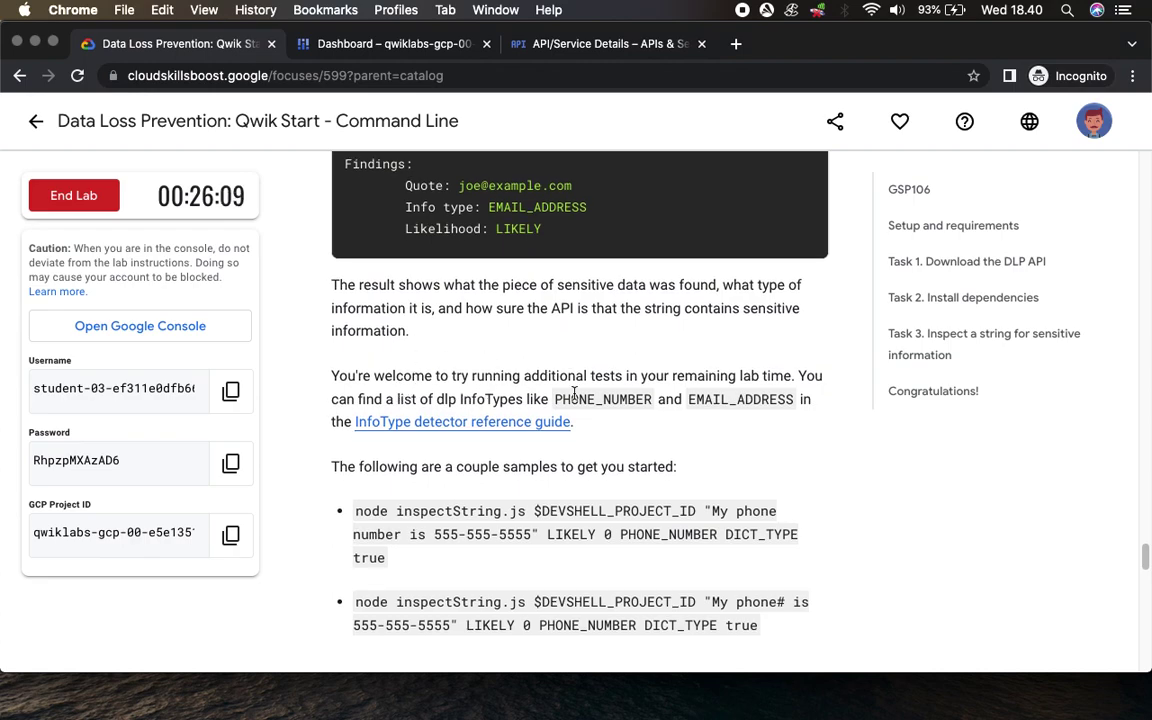
scroll(433, 480, down, 2)
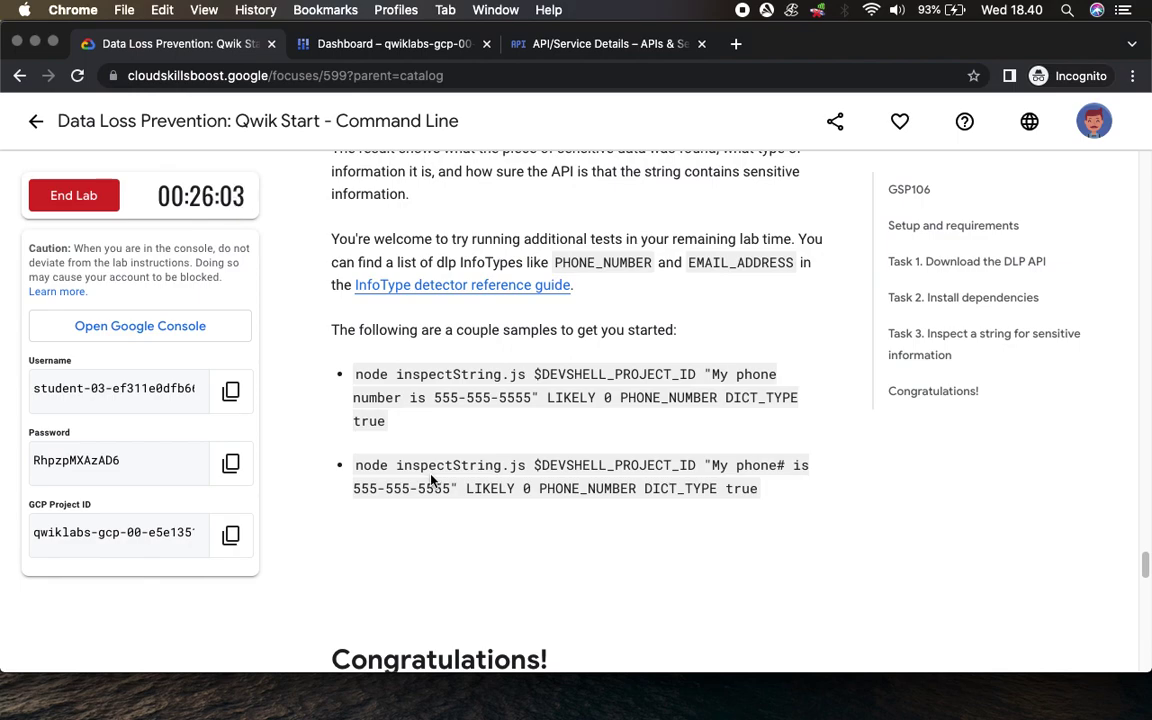
scroll(501, 450, up, 4)
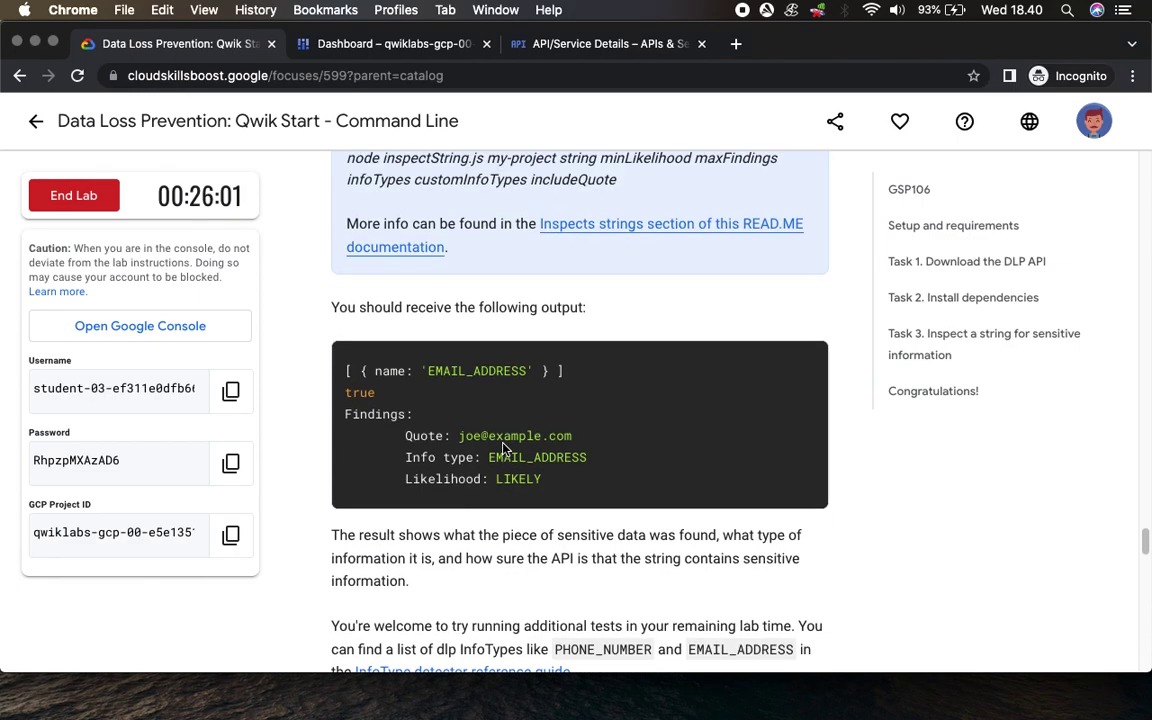
scroll(503, 443, up, 5)
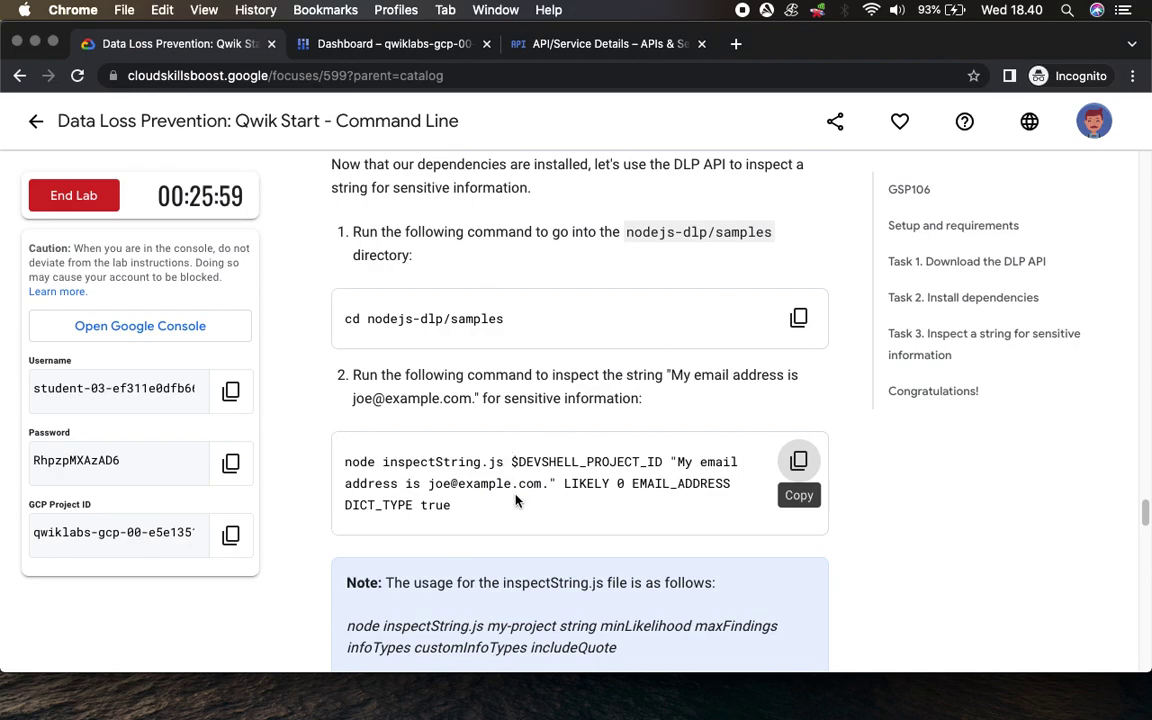
scroll(512, 503, down, 2)
scroll(507, 510, down, 7)
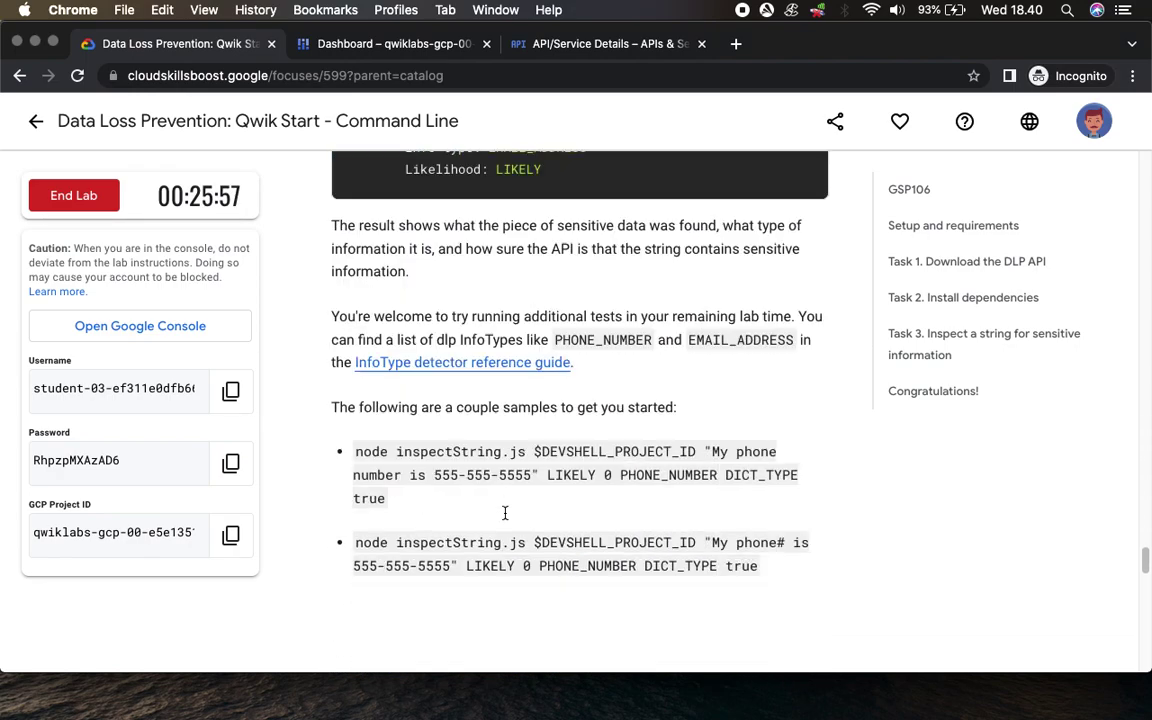
scroll(505, 513, down, 4)
scroll(506, 516, up, 2)
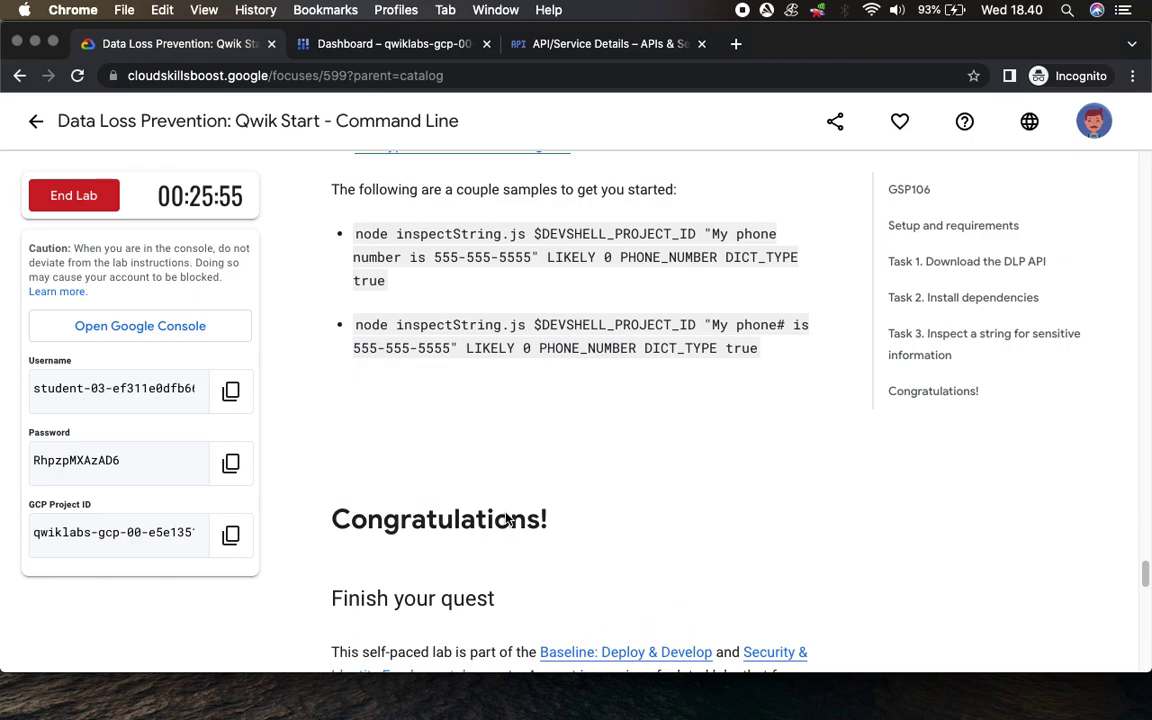
drag(355, 233, 370, 248)
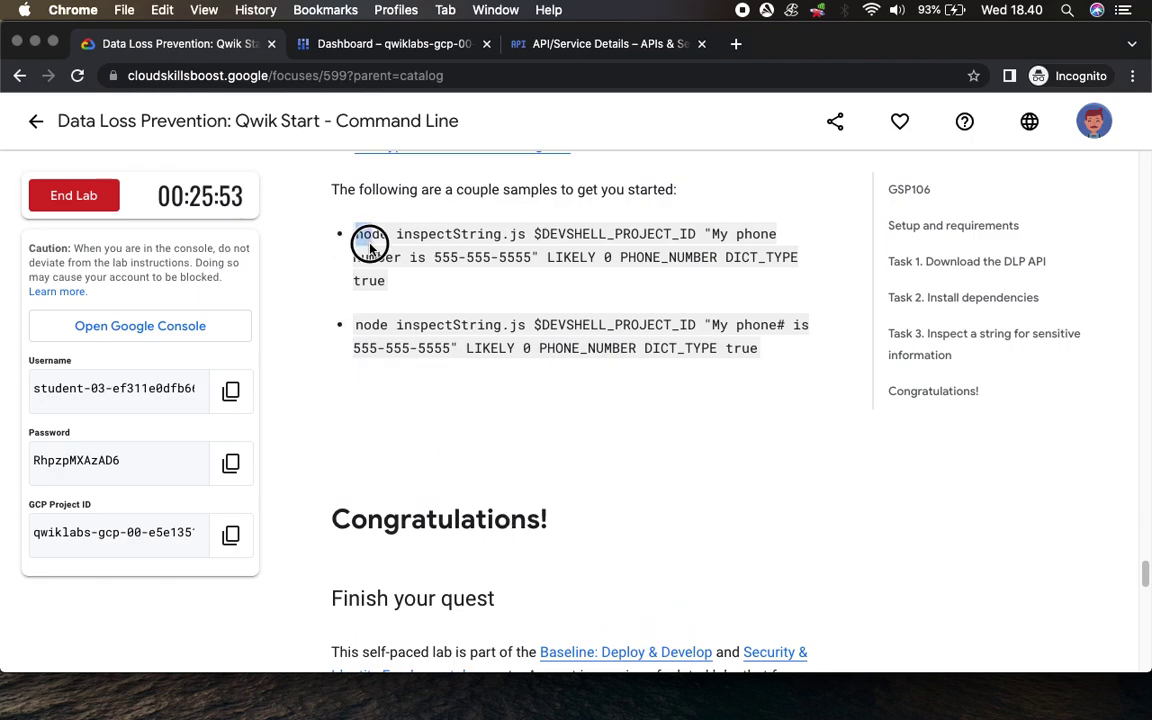
triple_click(369, 247)
key(super+c)
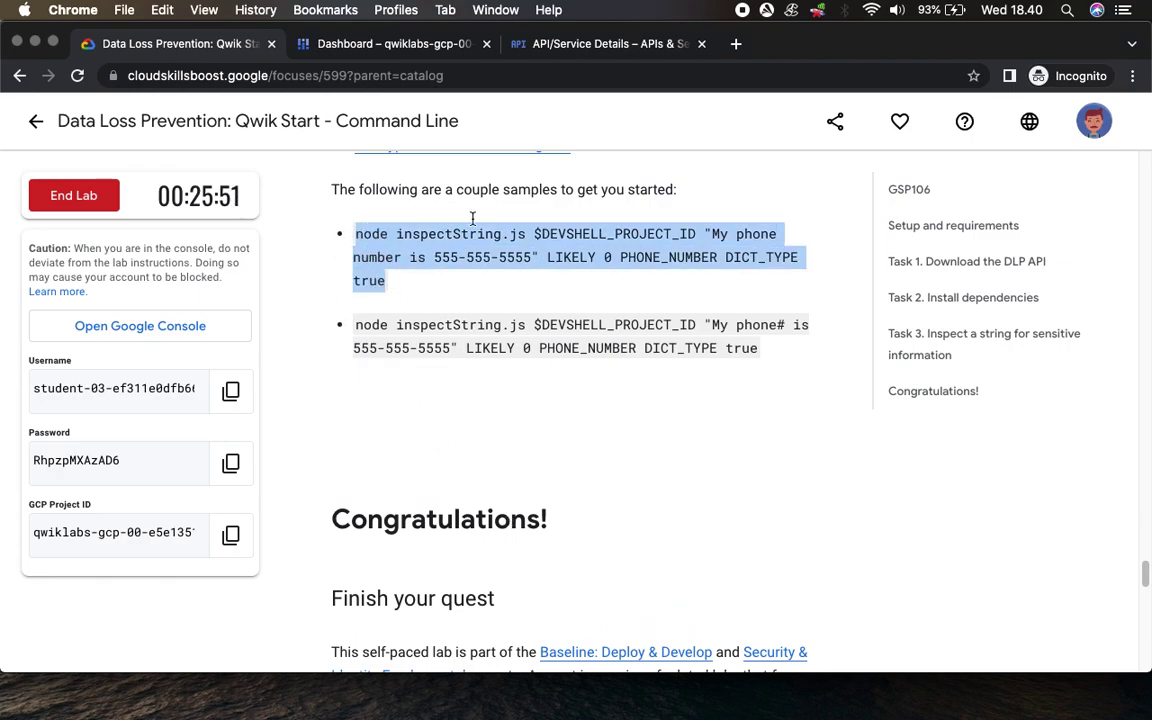
click(360, 43)
key(super+v)
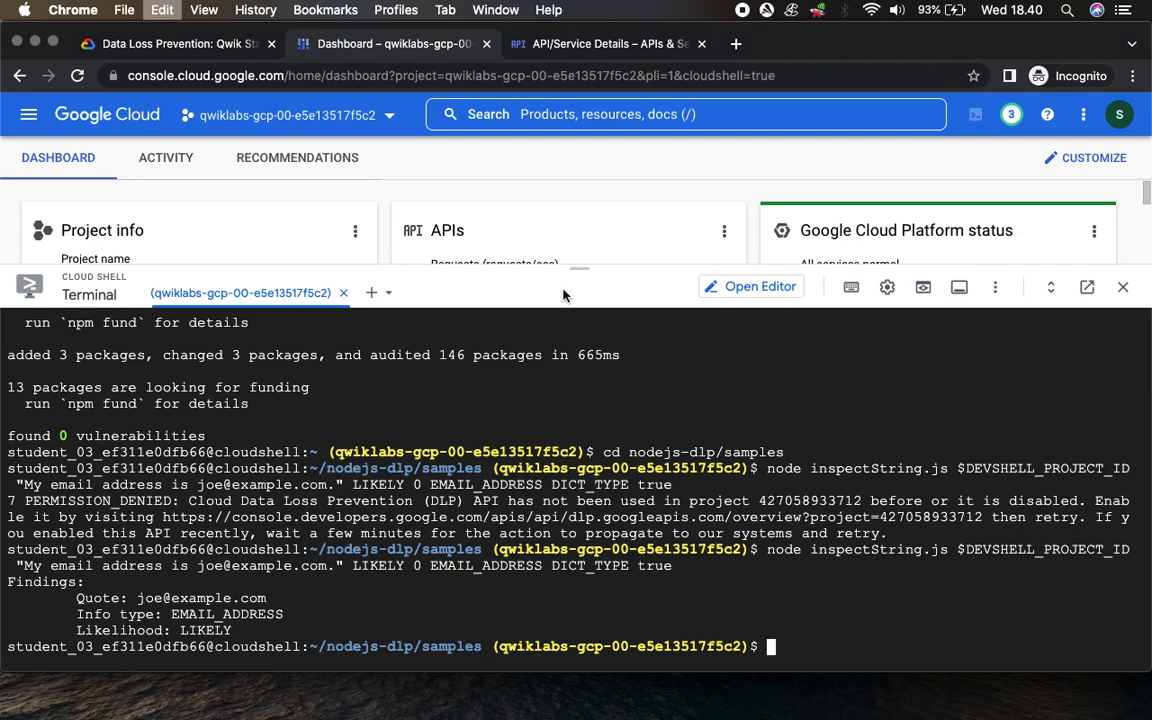
Step: Run the phone-number inspection, check the DLP API page shows Enabled, and return to the lab
key(Return)
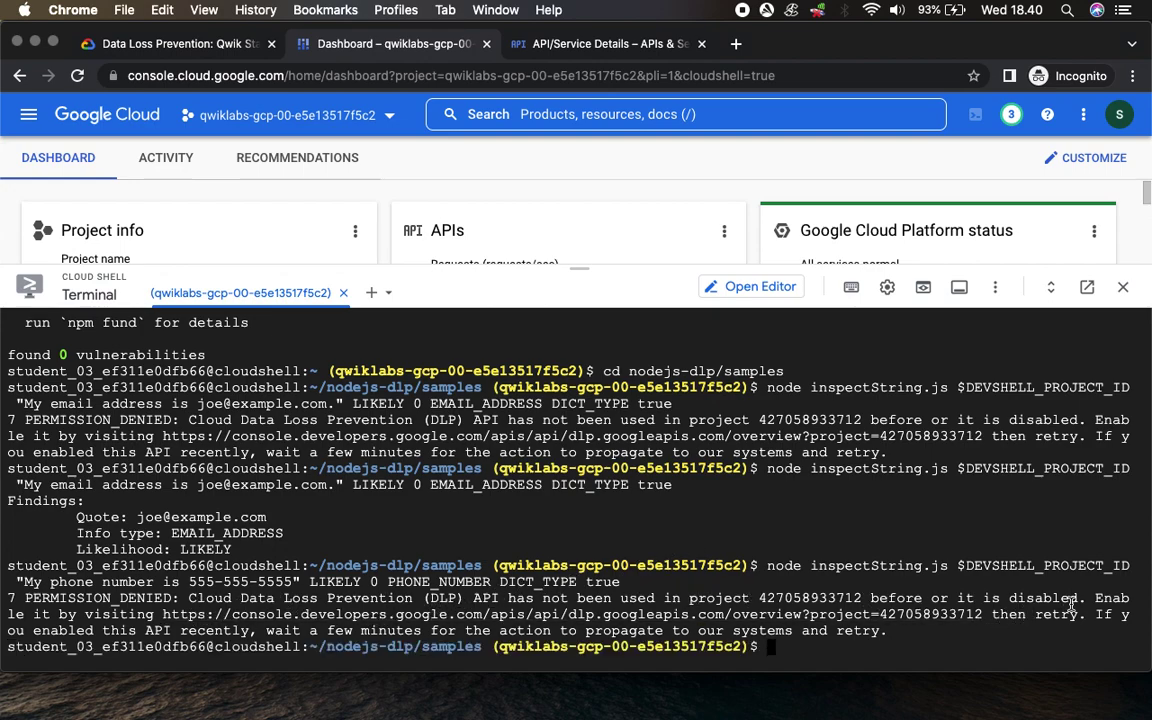
click(606, 618)
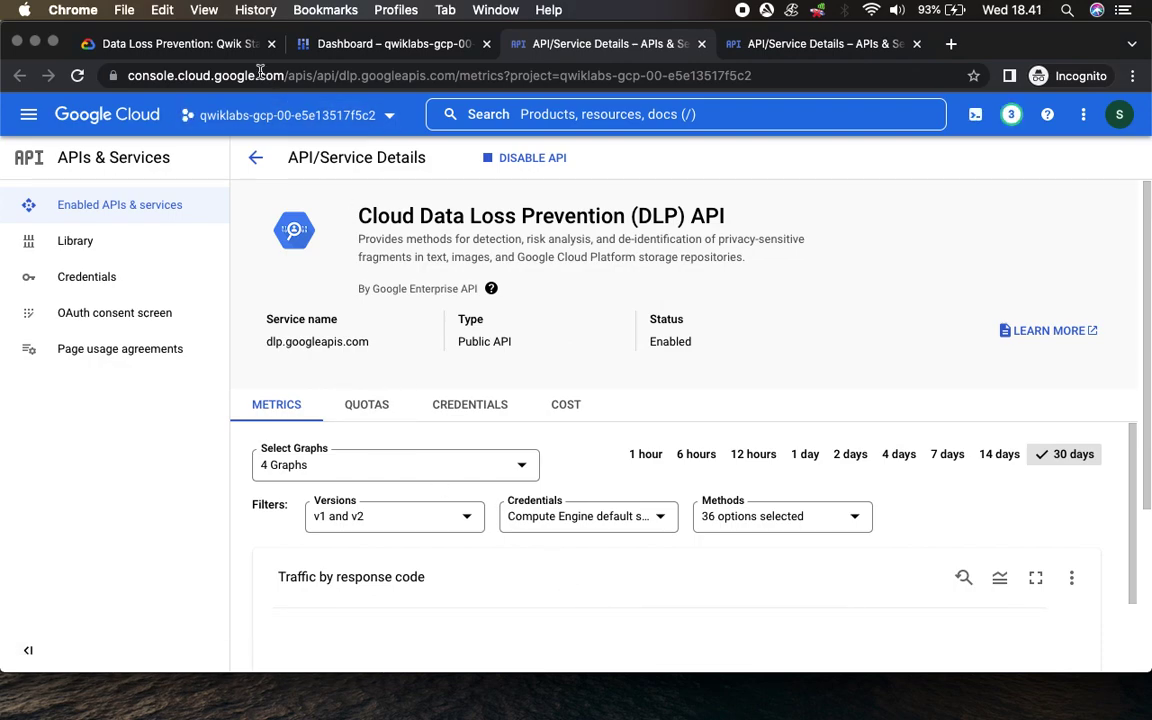
click(180, 44)
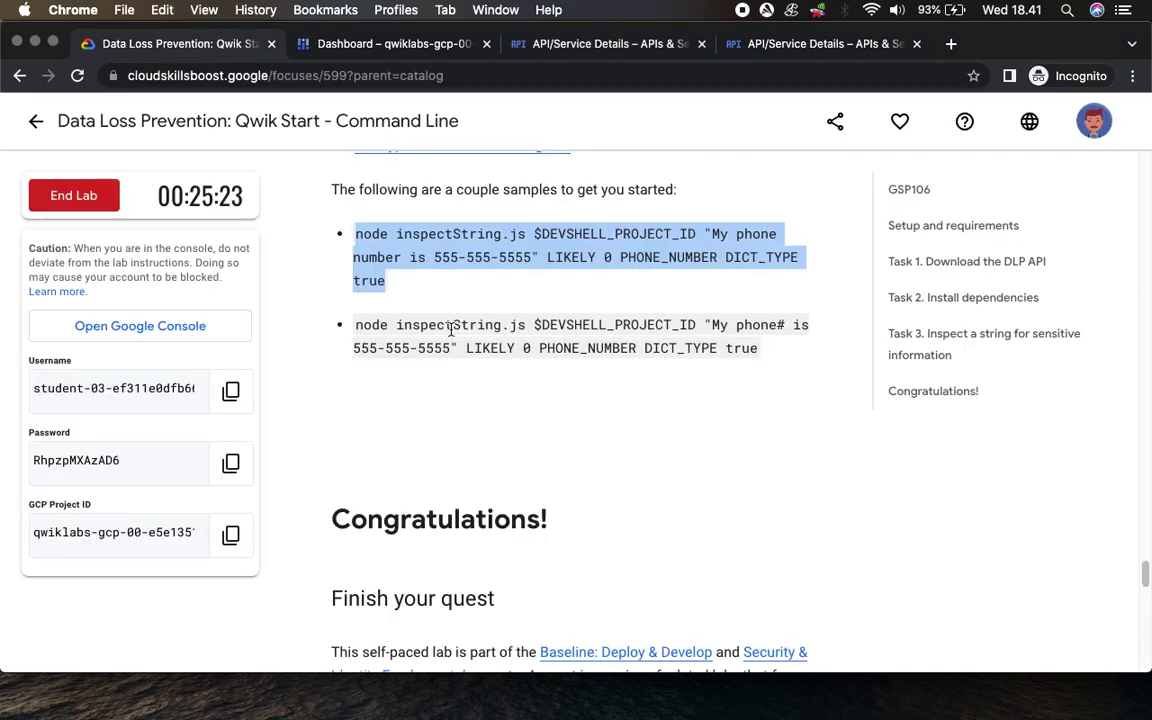
Step: Copy the first phone-number sample again and run it in Cloud Shell for a VERY_LIKELY PHONE_NUMBER finding
right_click(462, 243)
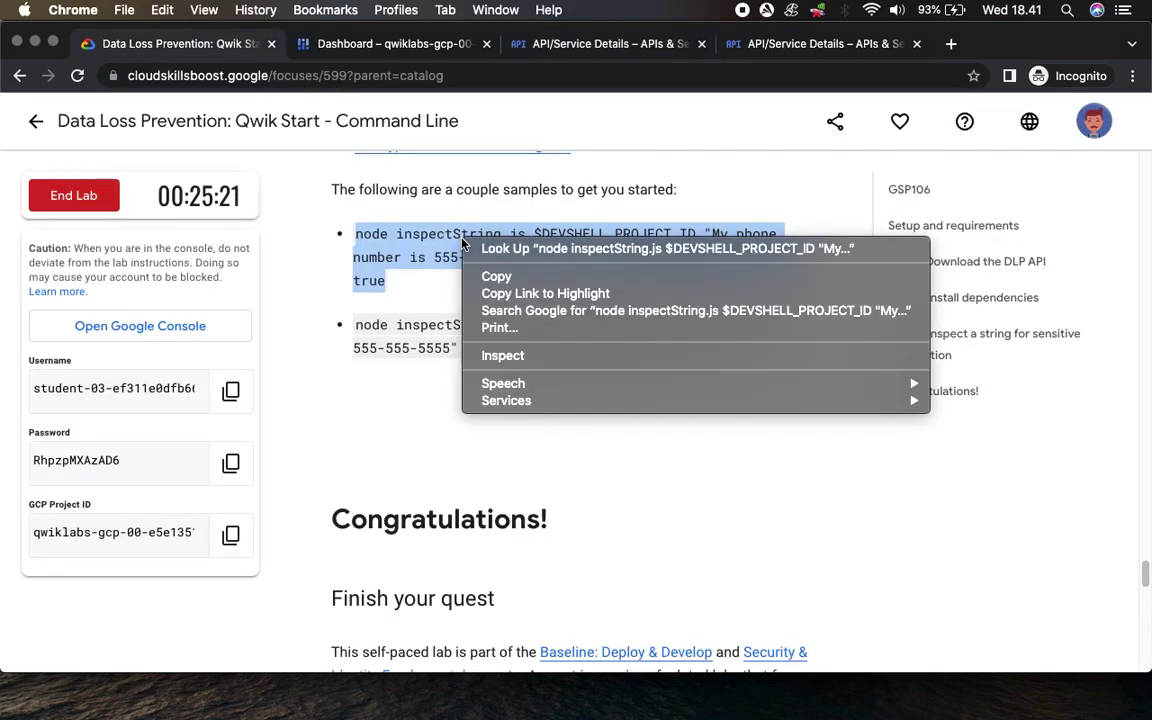
click(496, 276)
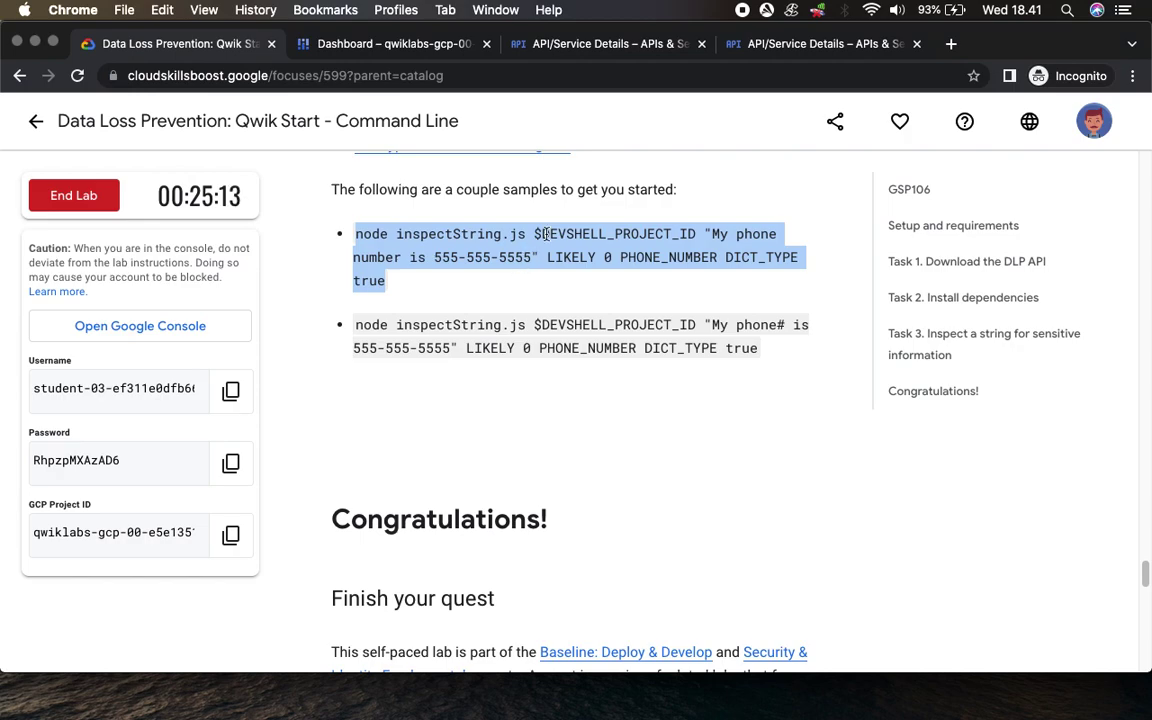
click(383, 46)
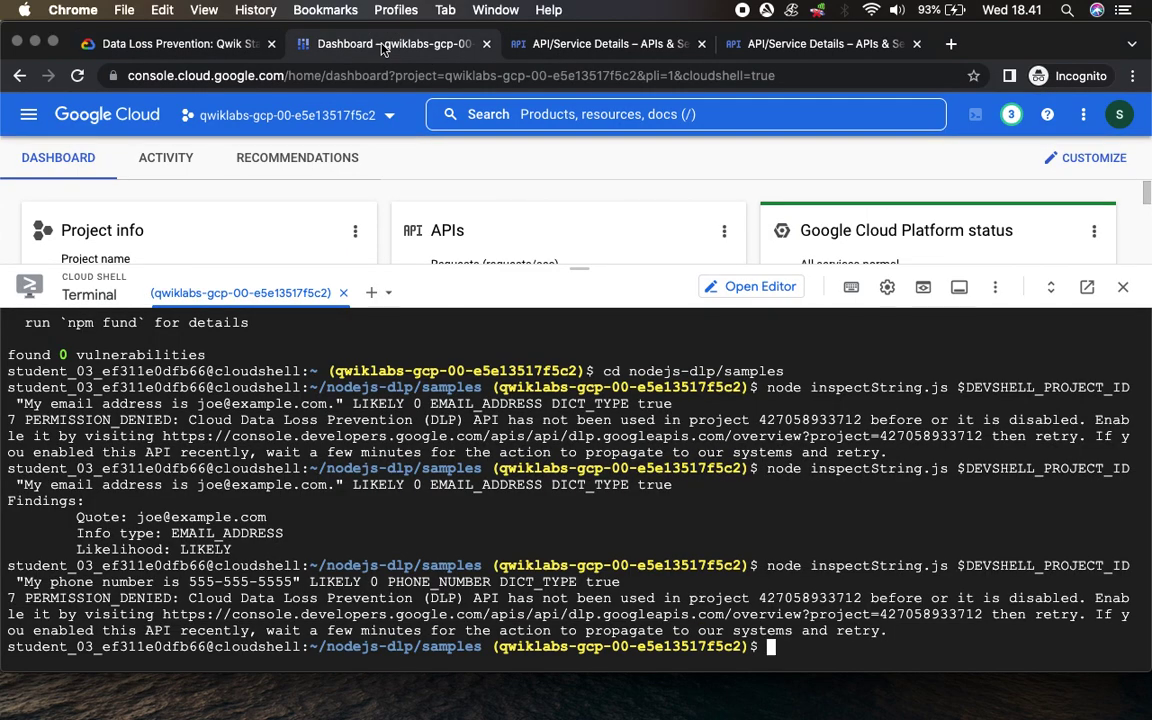
key(super+v)
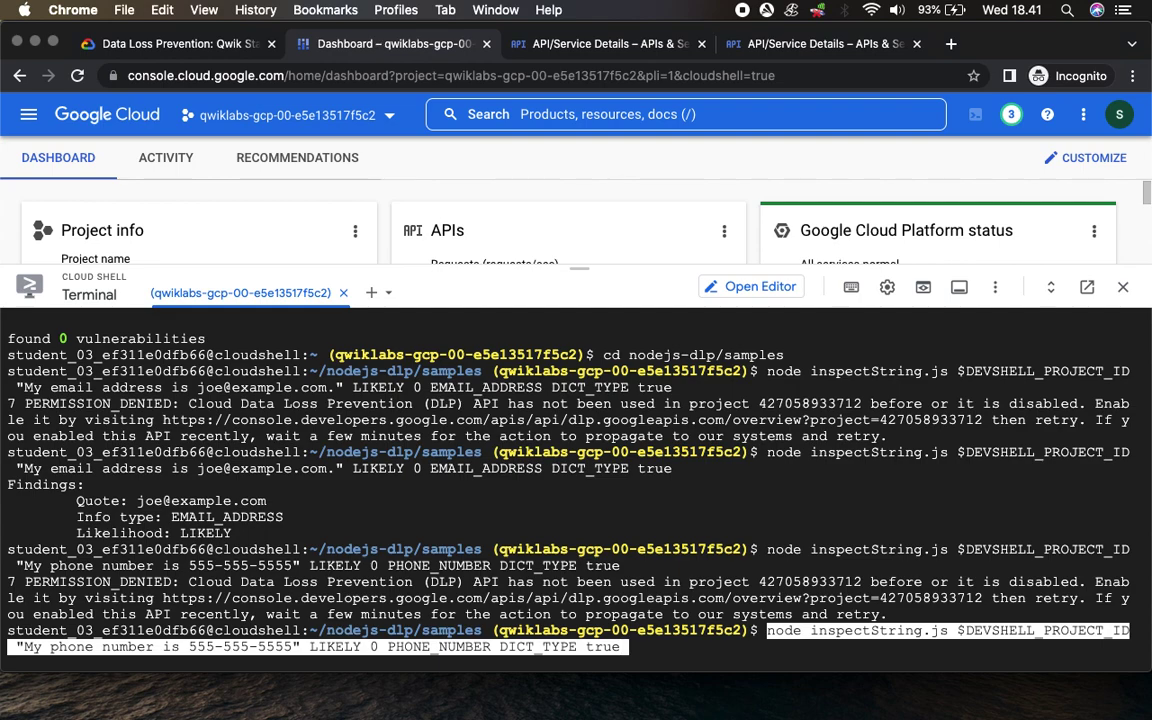
key(Return)
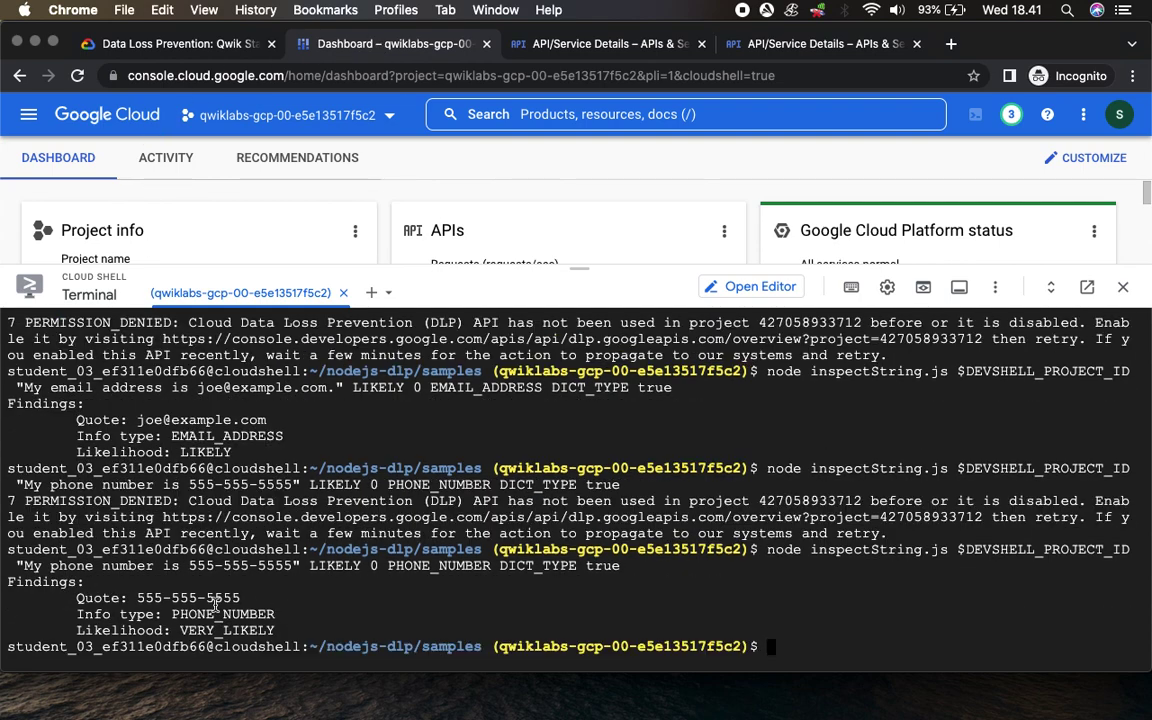
Step: Copy the second 'My phone#' sample from the lab into Cloud Shell and run it, getting a VERY_LIKELY PHONE_NUMBER finding
click(150, 44)
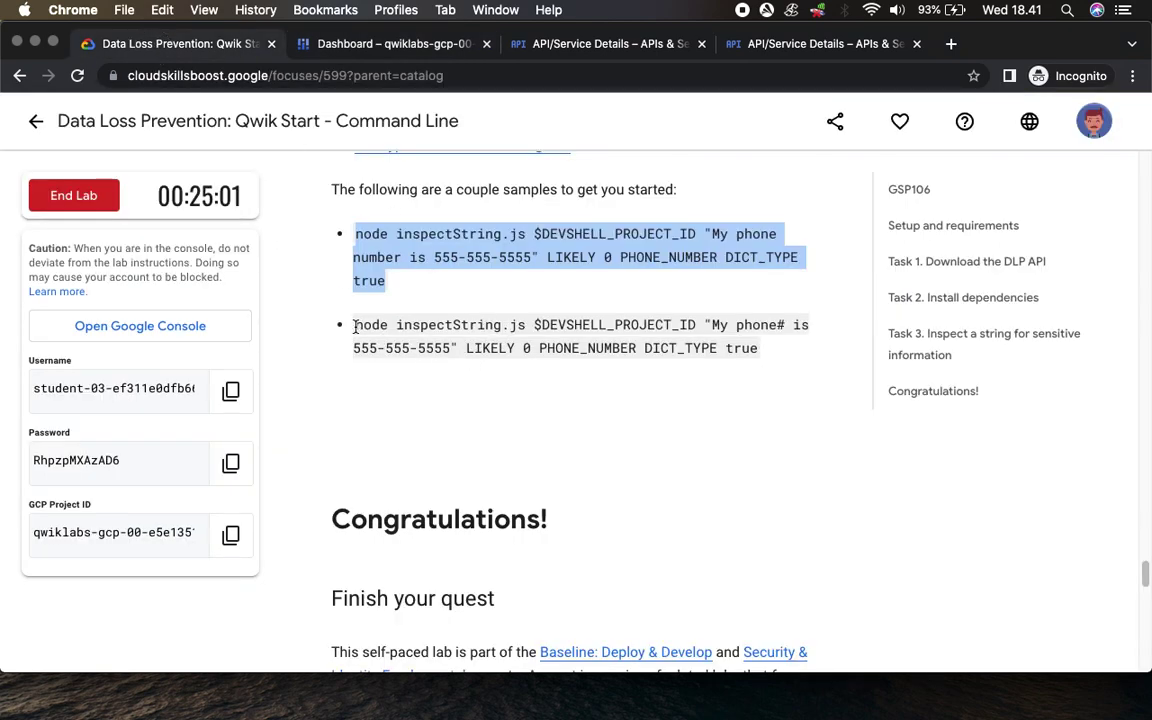
drag(354, 326, 742, 346)
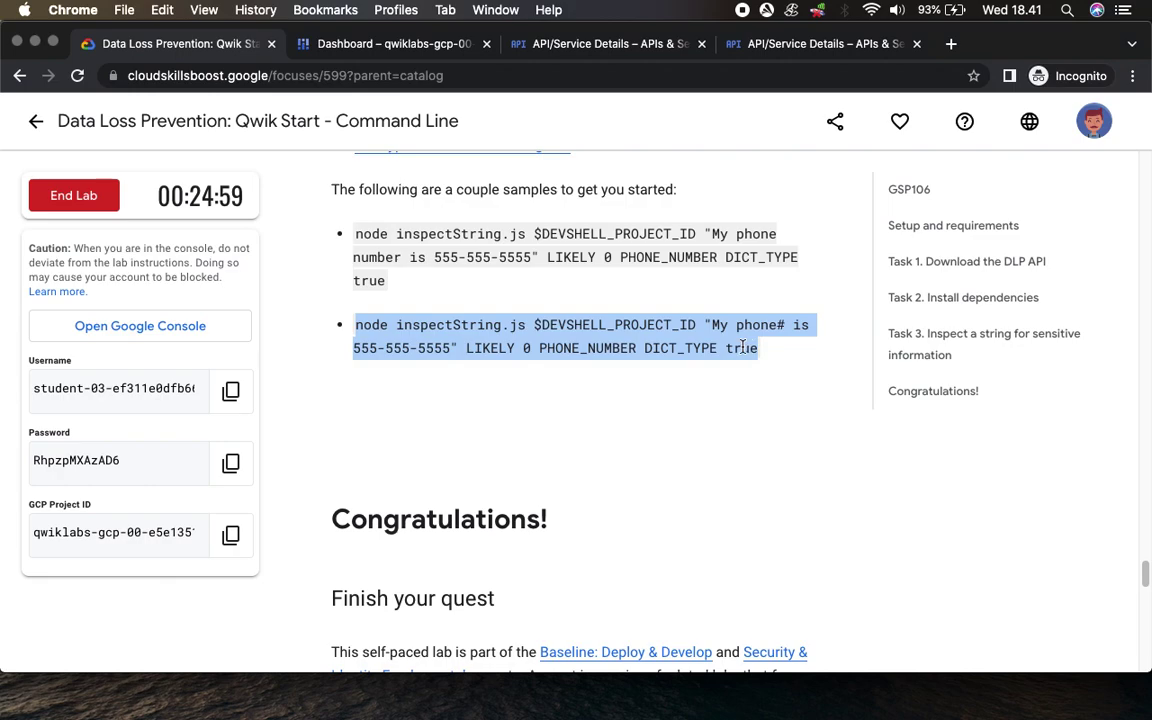
right_click(742, 346)
click(368, 383)
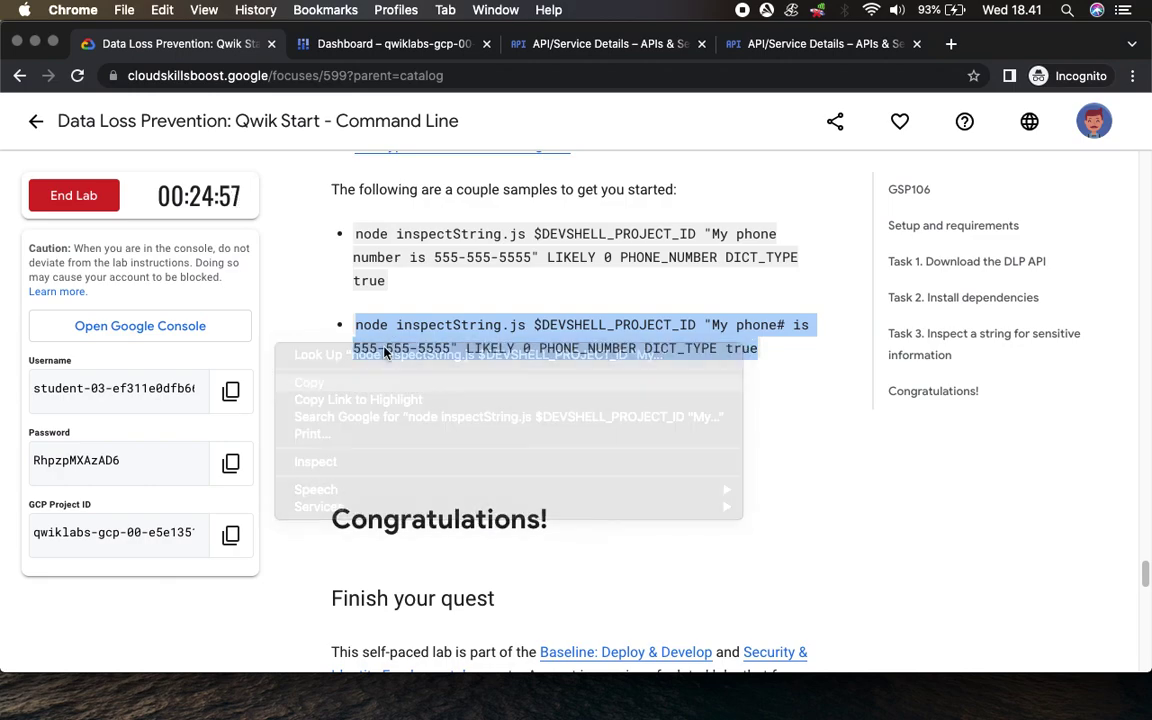
click(370, 44)
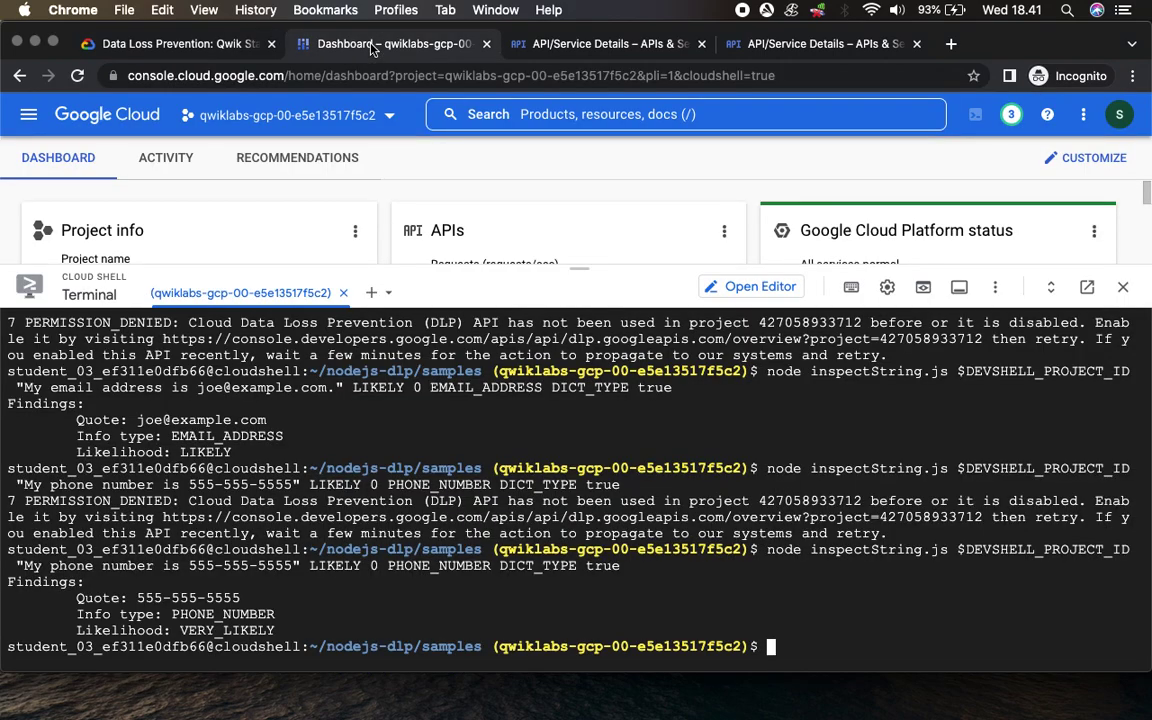
key(super+v)
key(Return)
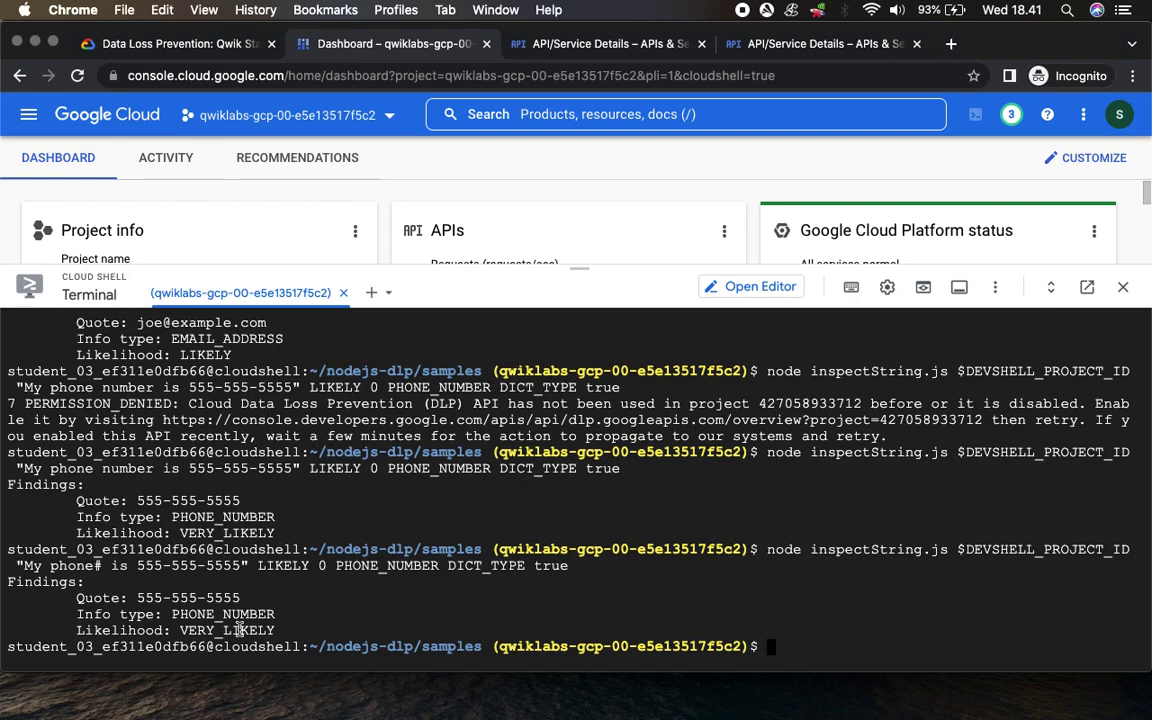
click(155, 43)
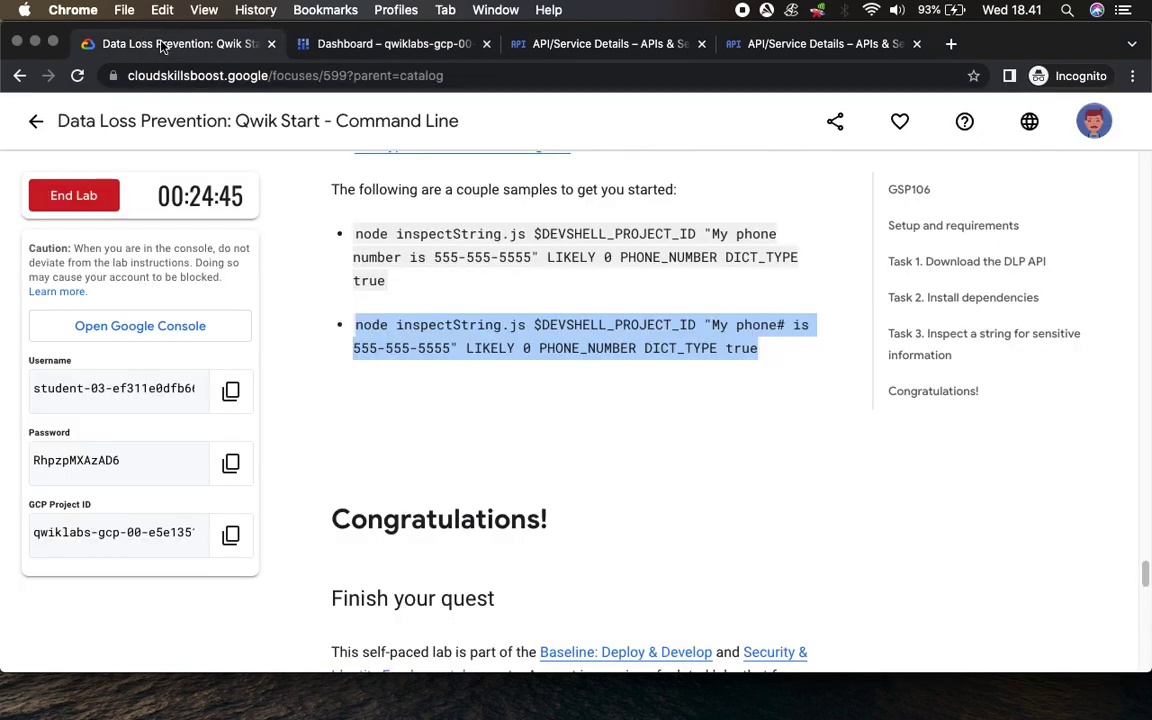
Step: Scroll the lab instructions down to the 'Ready for more?' section suggesting the Terraform lab
scroll(489, 557, down, 4)
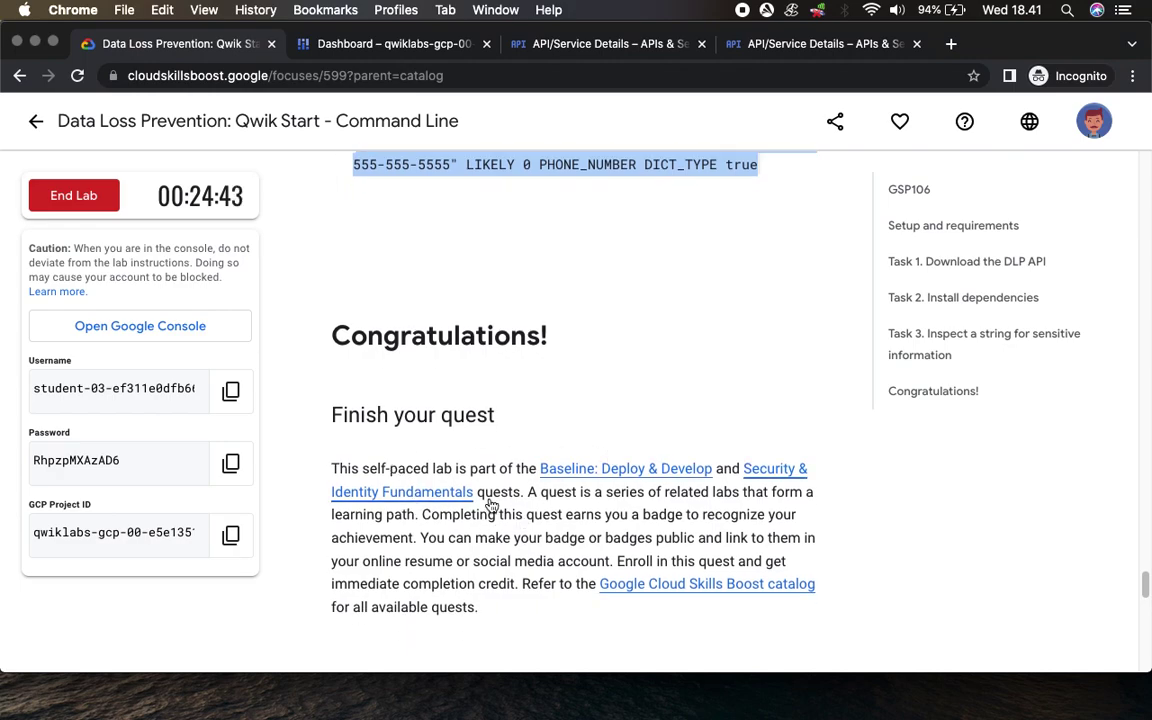
scroll(501, 596, down, 6)
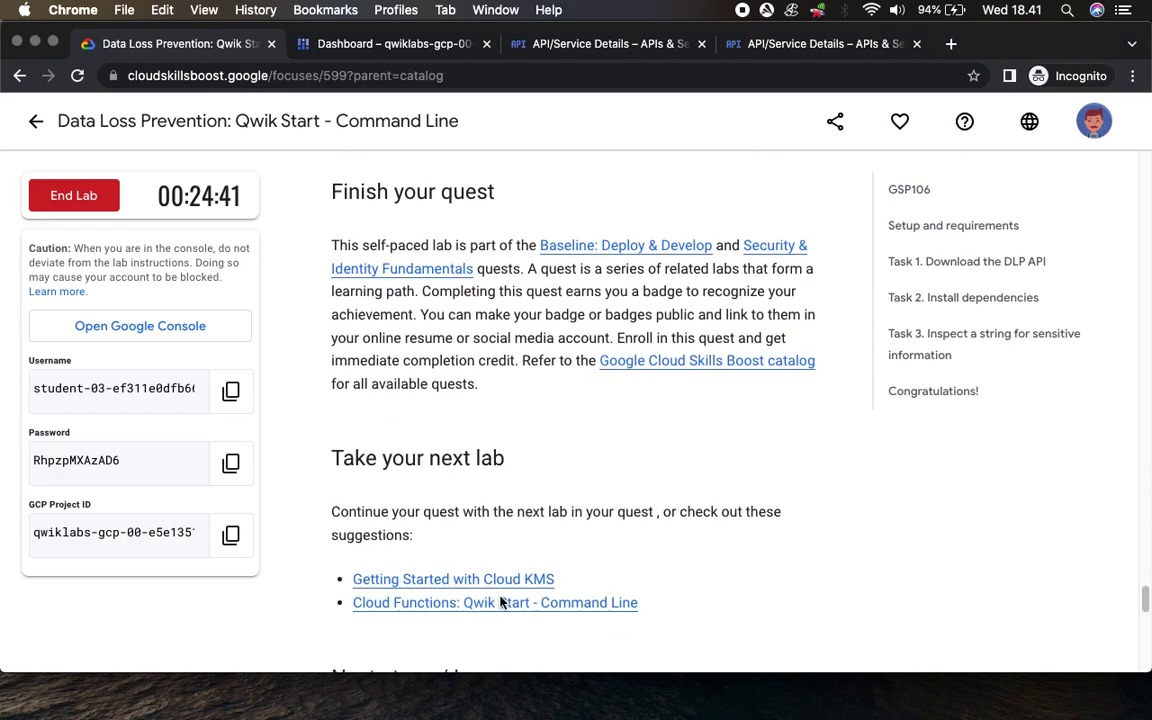
scroll(501, 596, down, 4)
scroll(501, 596, down, 2)
scroll(501, 596, down, 6)
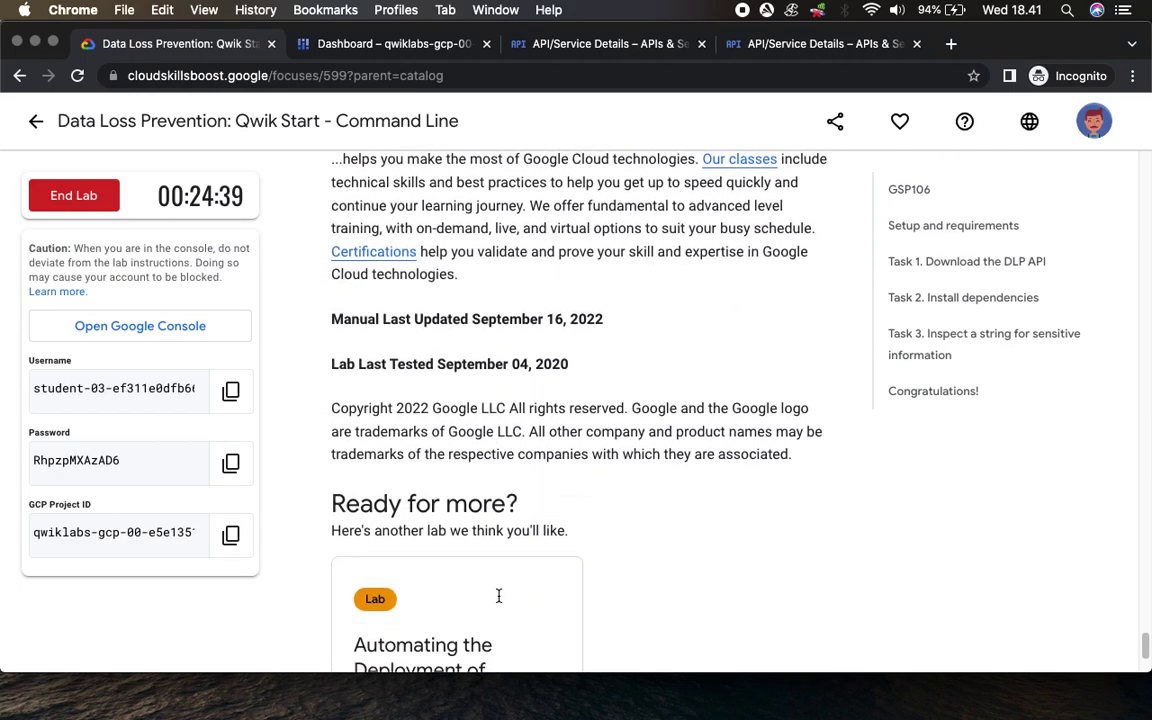
scroll(500, 600, down, 2)
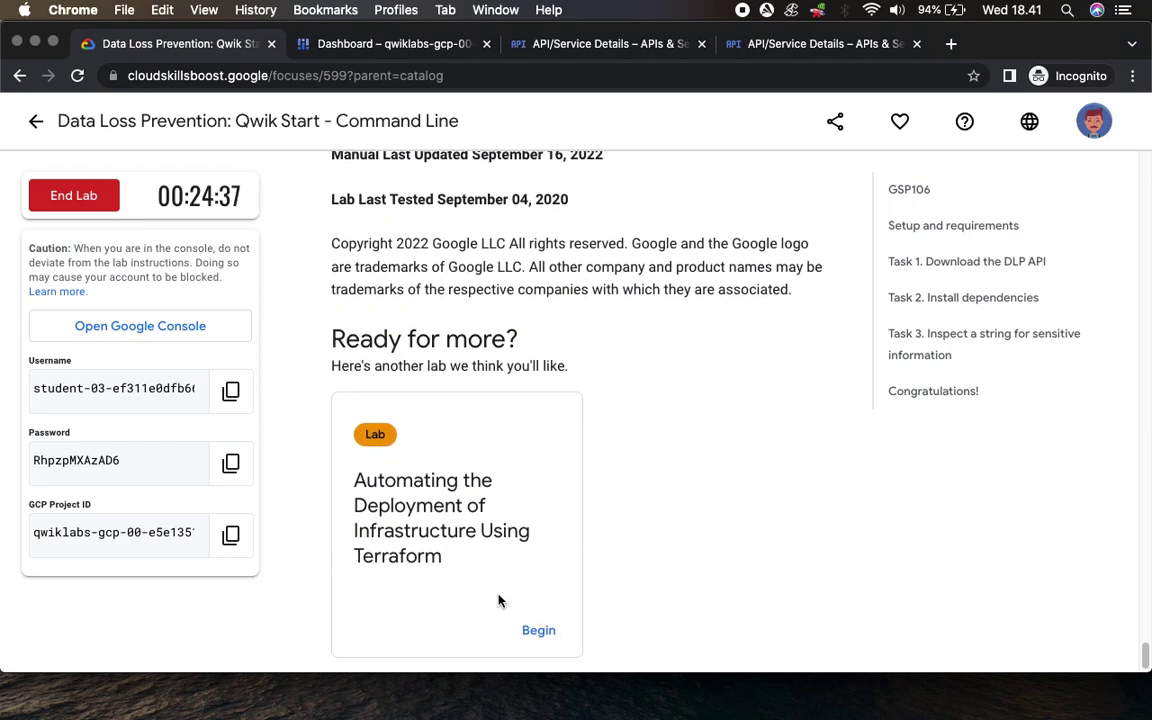
scroll(500, 600, down, 1)
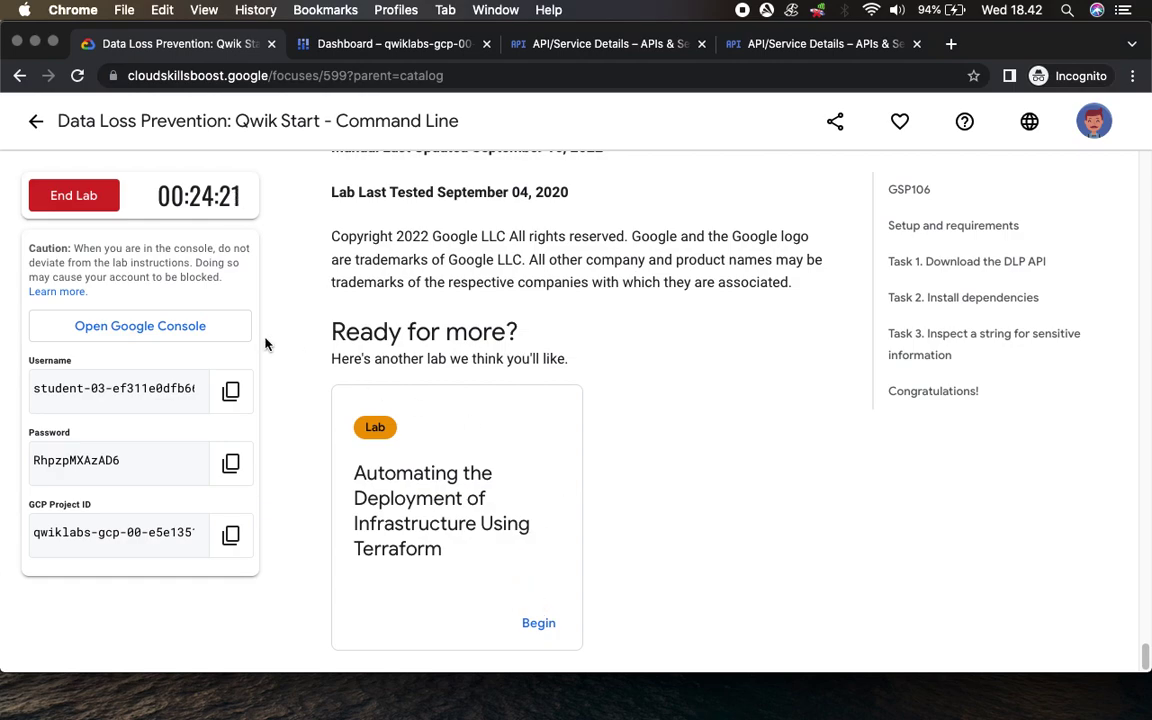
Step: End the DLP lab, confirm it, and submit a five-star rating
click(88, 208)
click(752, 453)
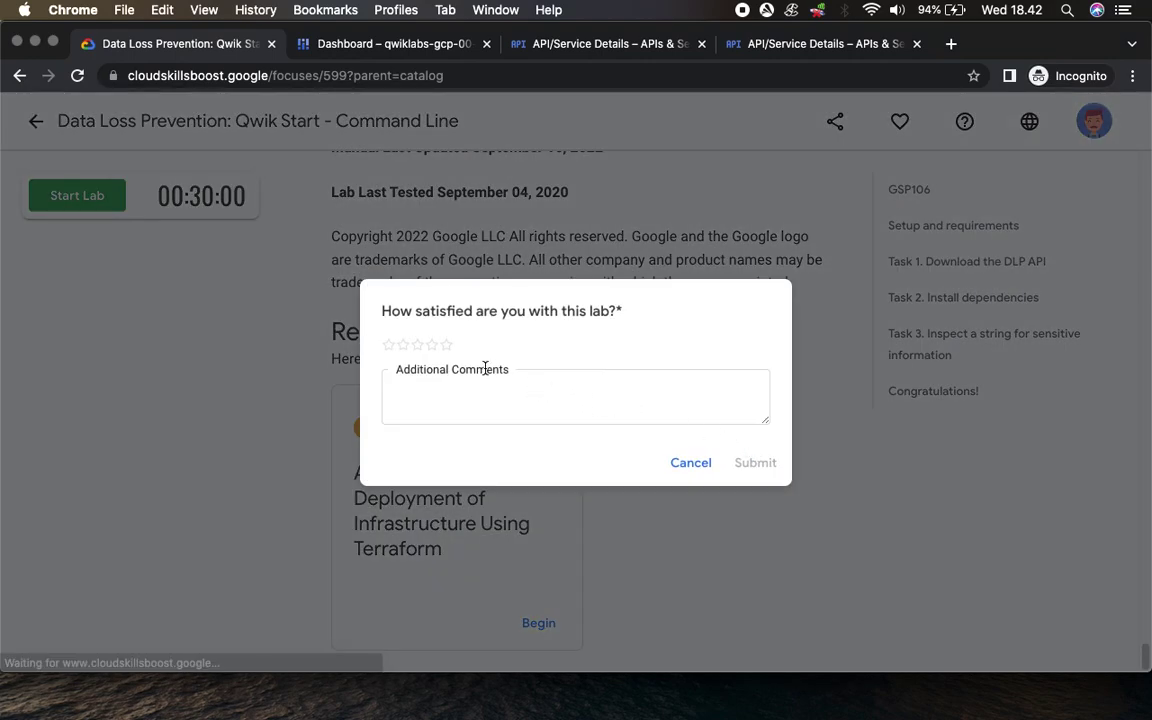
click(447, 345)
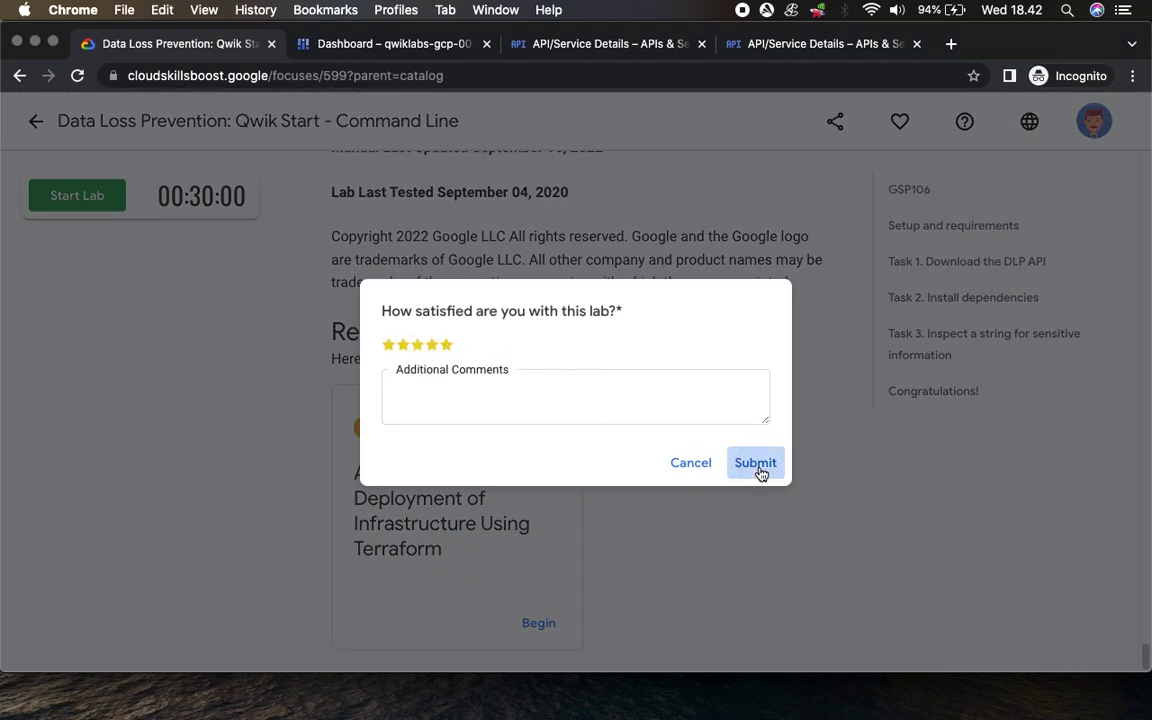
click(760, 471)
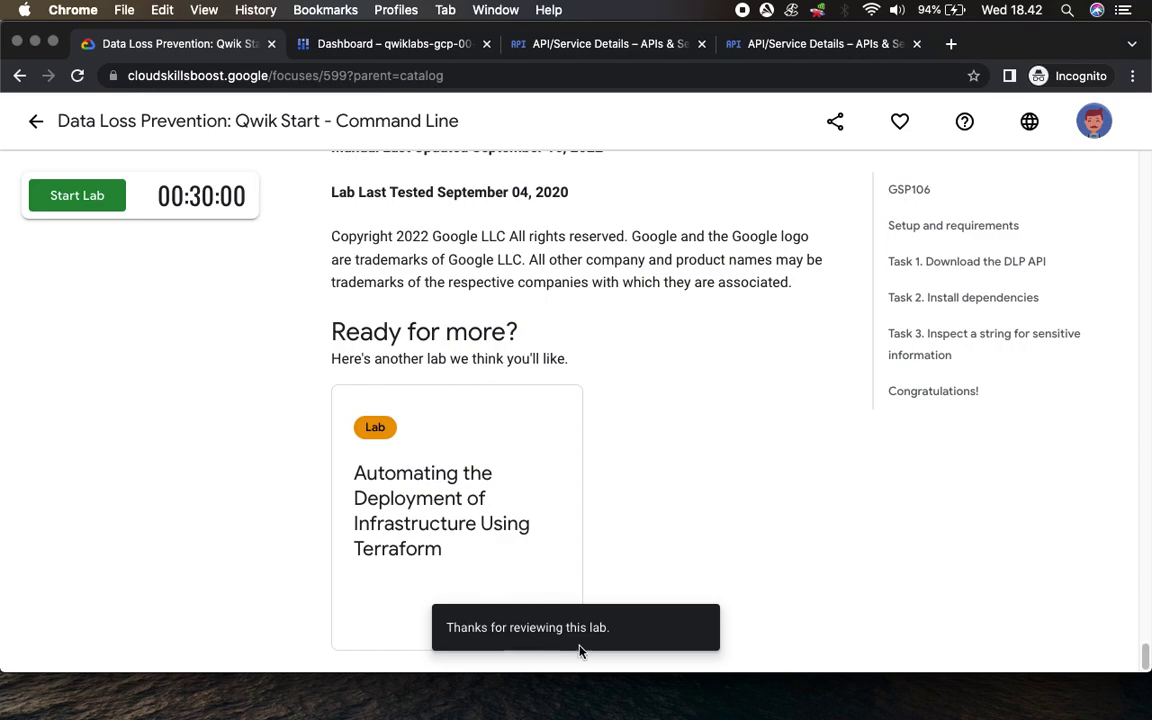